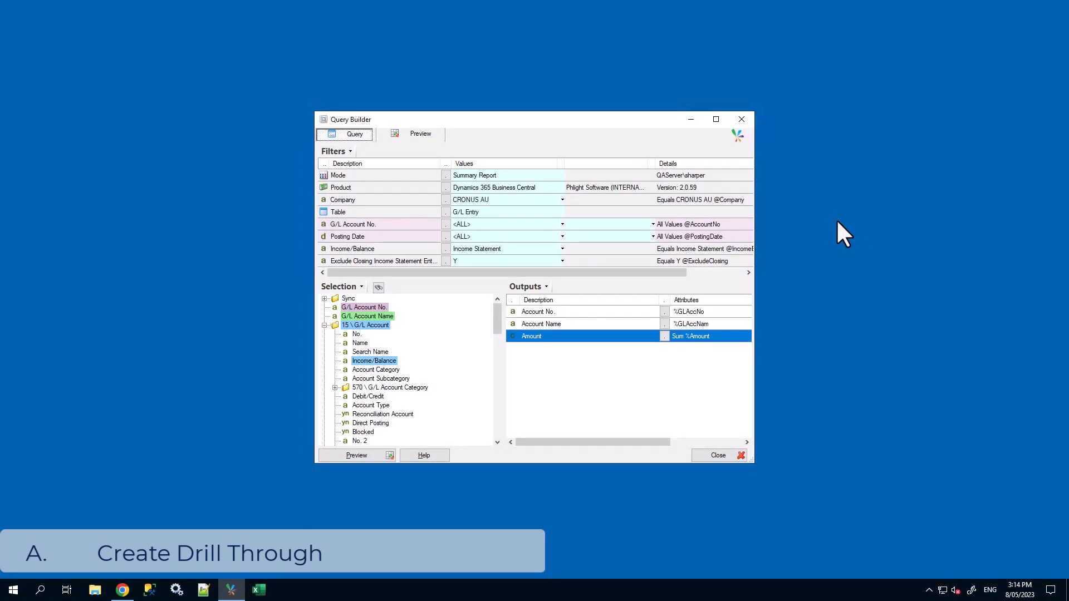
Set the Posting Date filter to the range 2021-07-01 to 2022-03-31
click(534, 235)
text(2021-07-01)
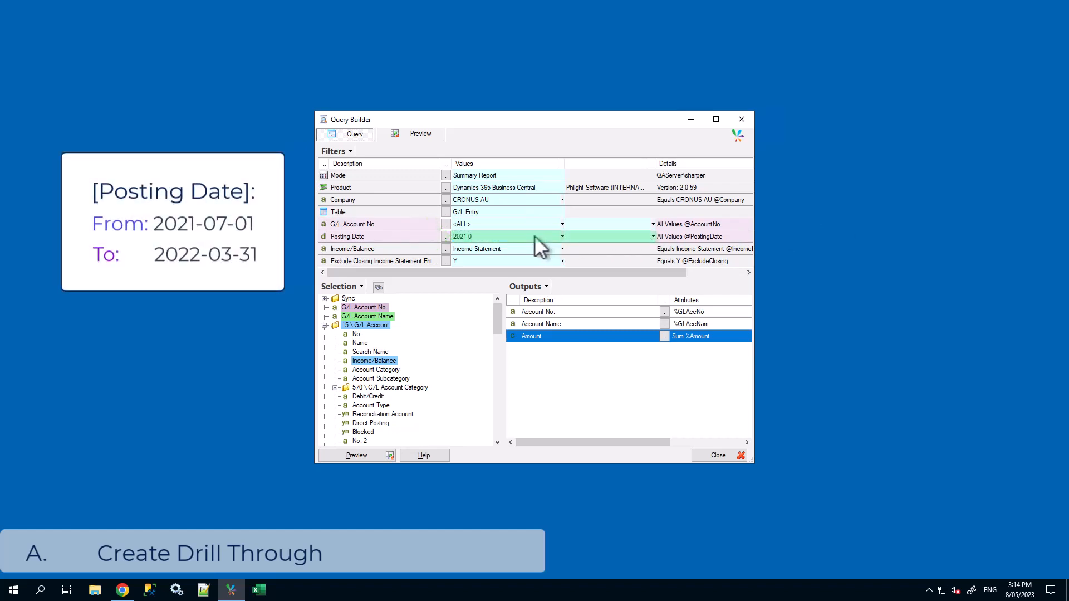
key(Tab)
text(2022-03-31)
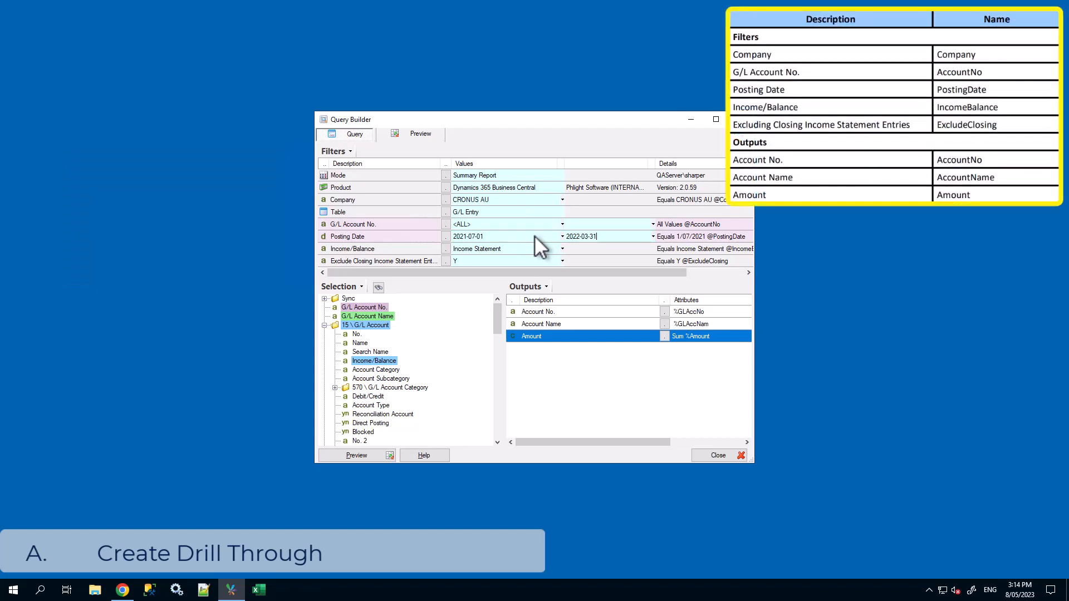
key(Return)
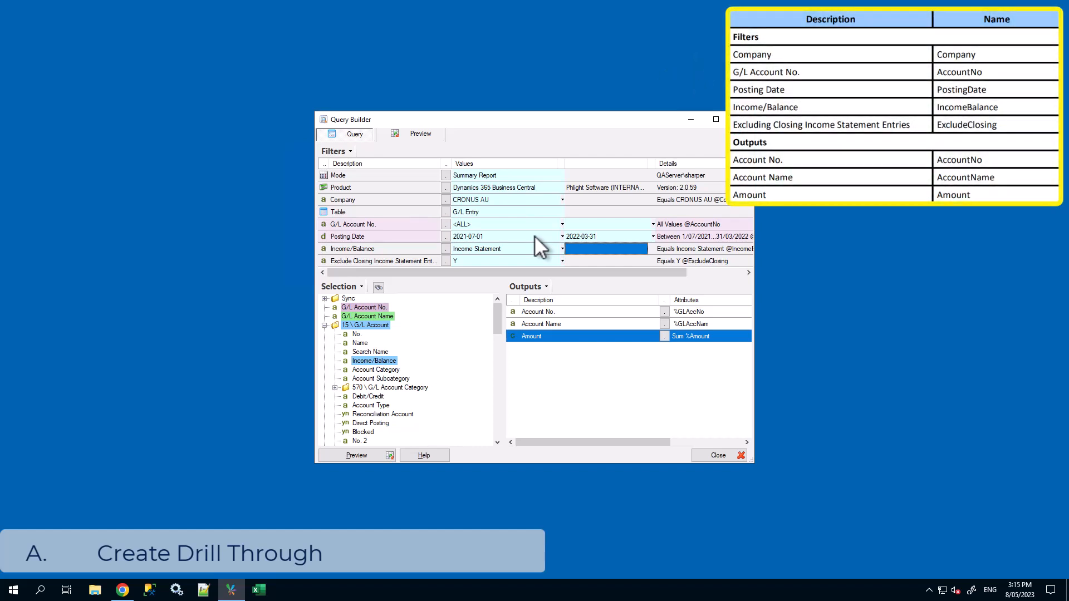
Check the reference names assigned to the Company and G/L Account No. filters
click(365, 199)
right_click(364, 198)
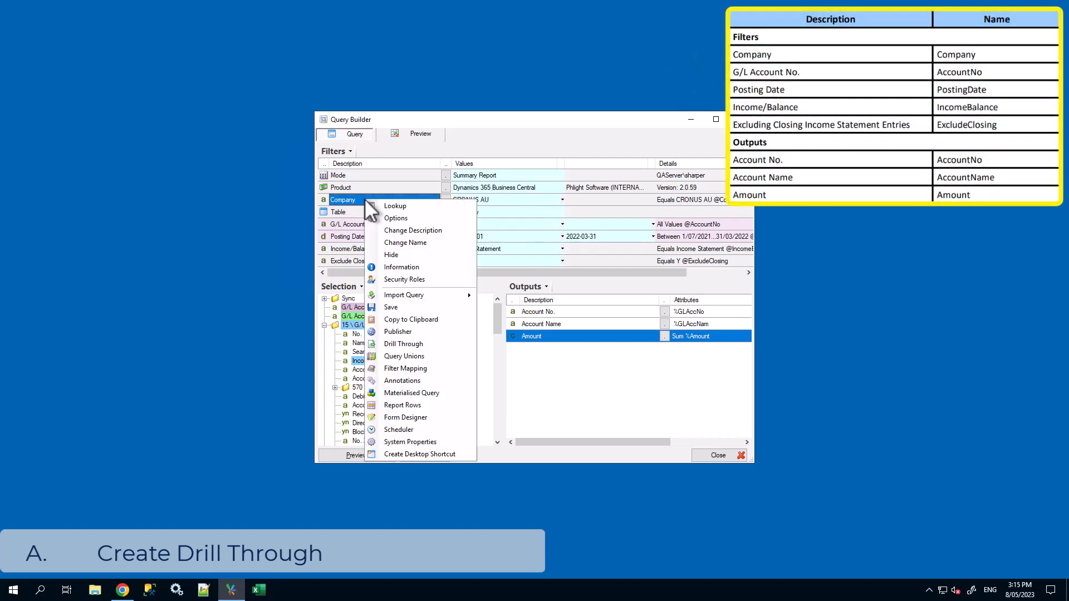
click(442, 242)
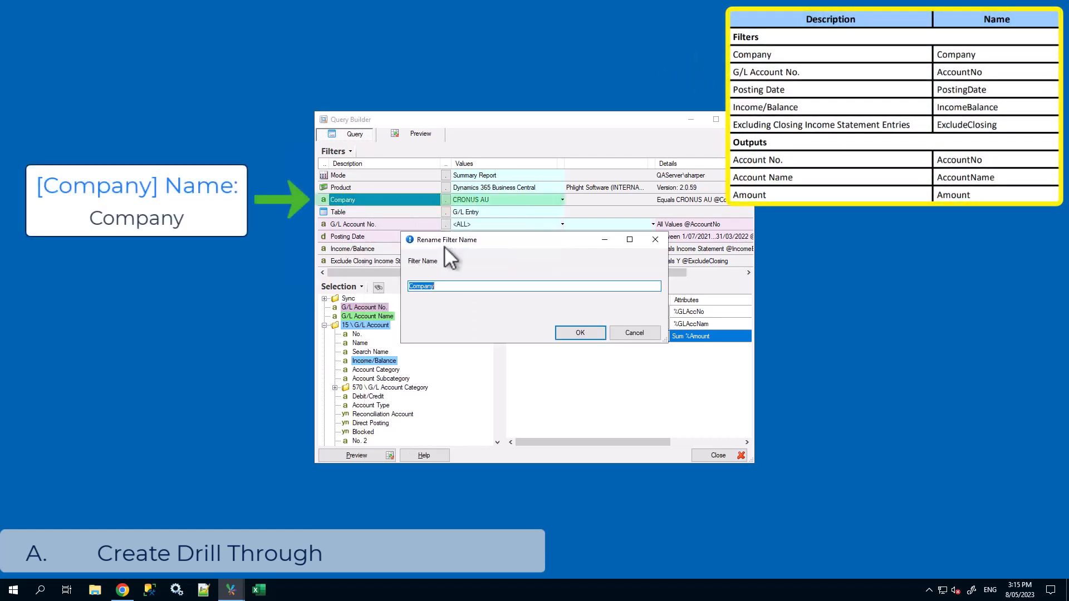
click(577, 332)
right_click(408, 225)
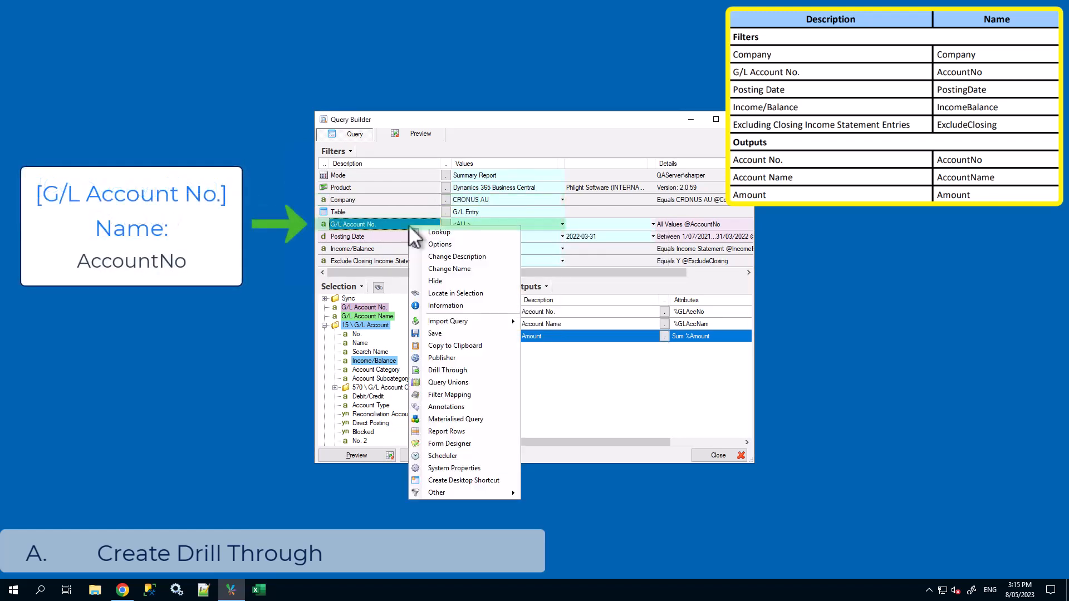
click(482, 269)
click(580, 333)
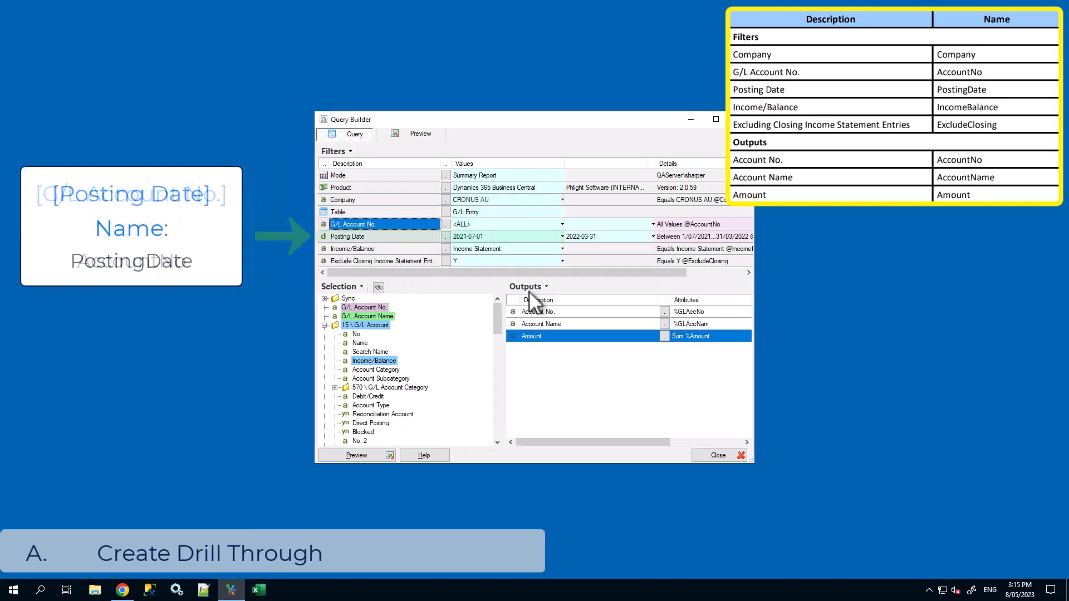
Check the reference names of the Posting Date, Income/Balance and Exclude Closing Income Statement Entries filters
right_click(410, 235)
click(483, 279)
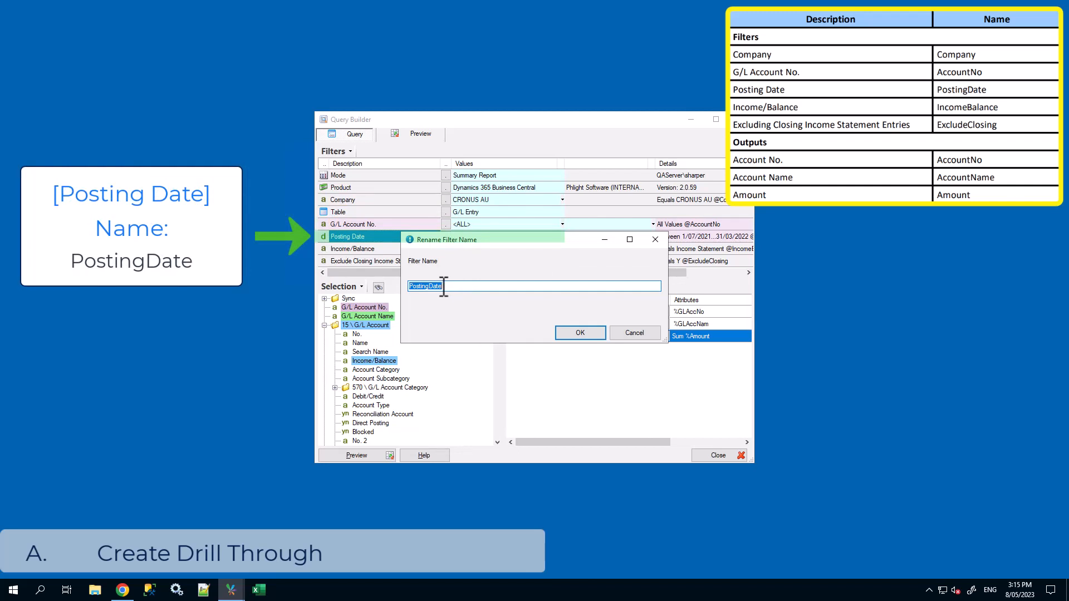
key(Return)
right_click(416, 247)
click(479, 289)
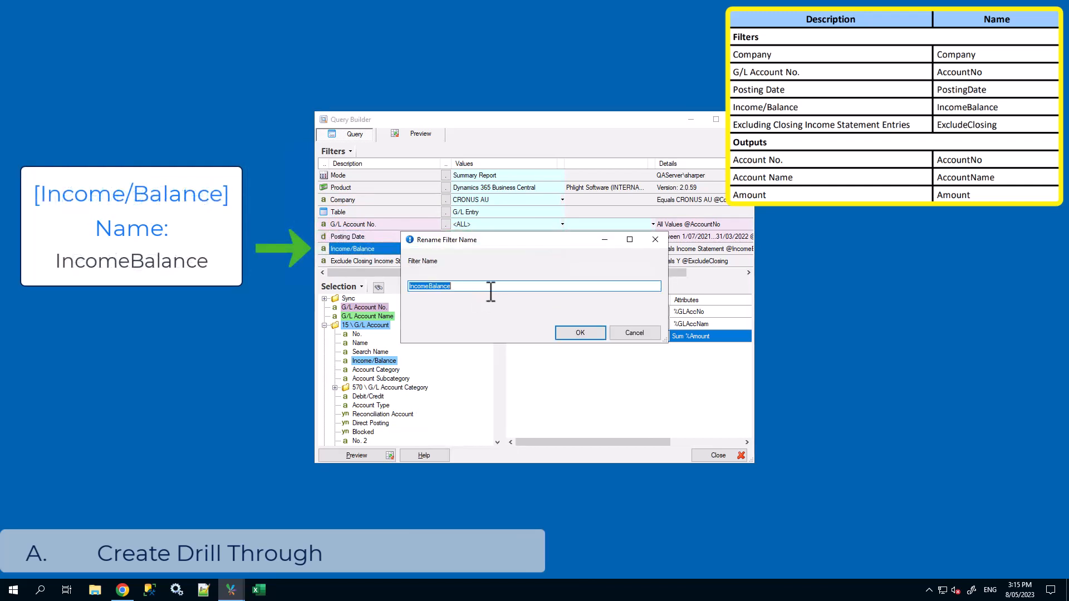
click(633, 332)
right_click(422, 259)
click(494, 299)
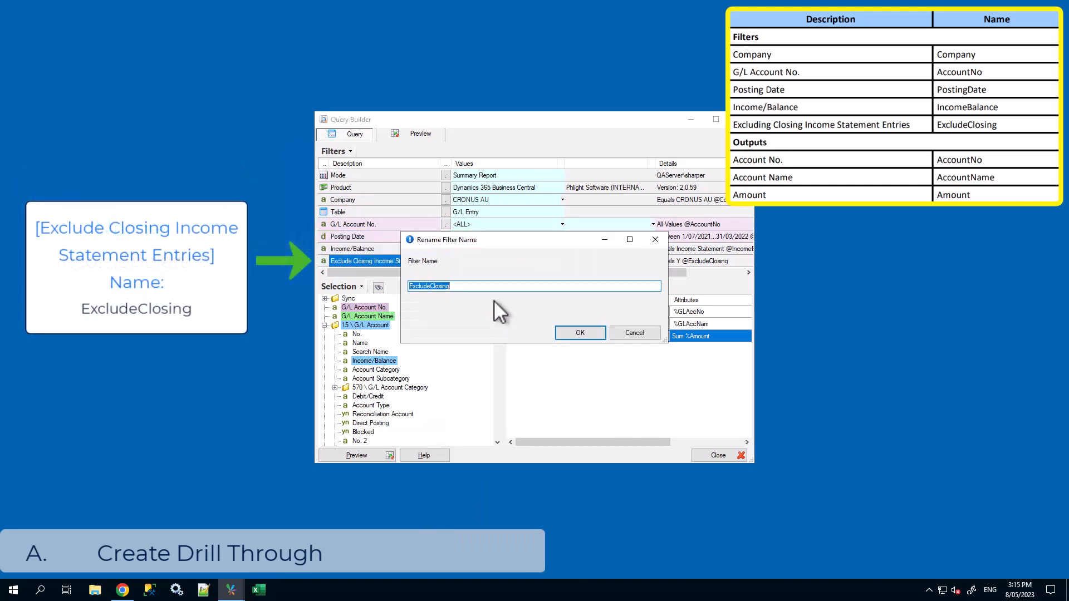
click(635, 333)
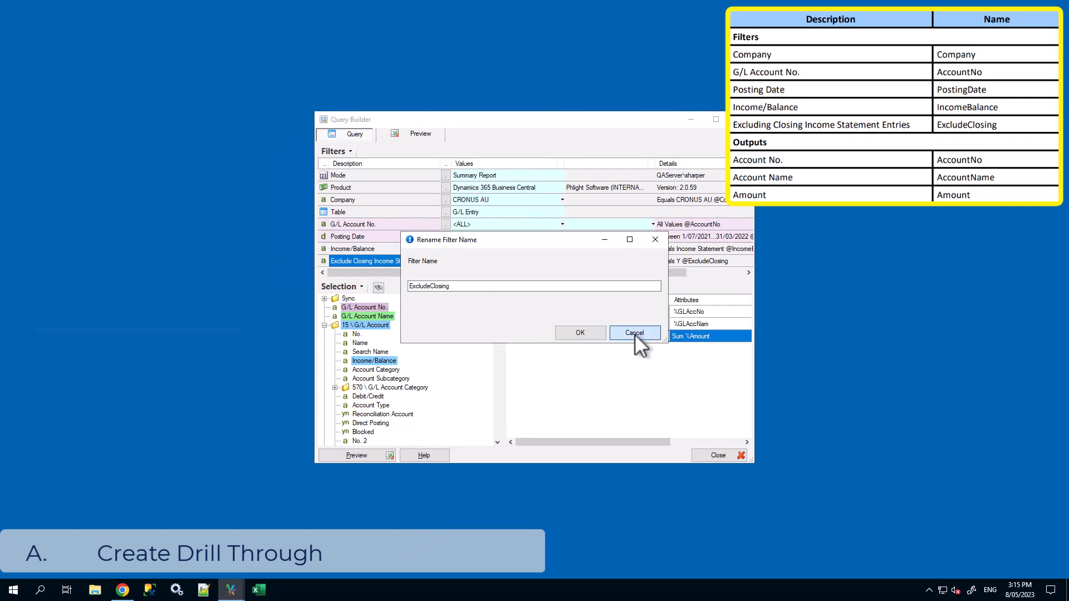
Change the reference name of the Account No. output to AccountNo
click(554, 312)
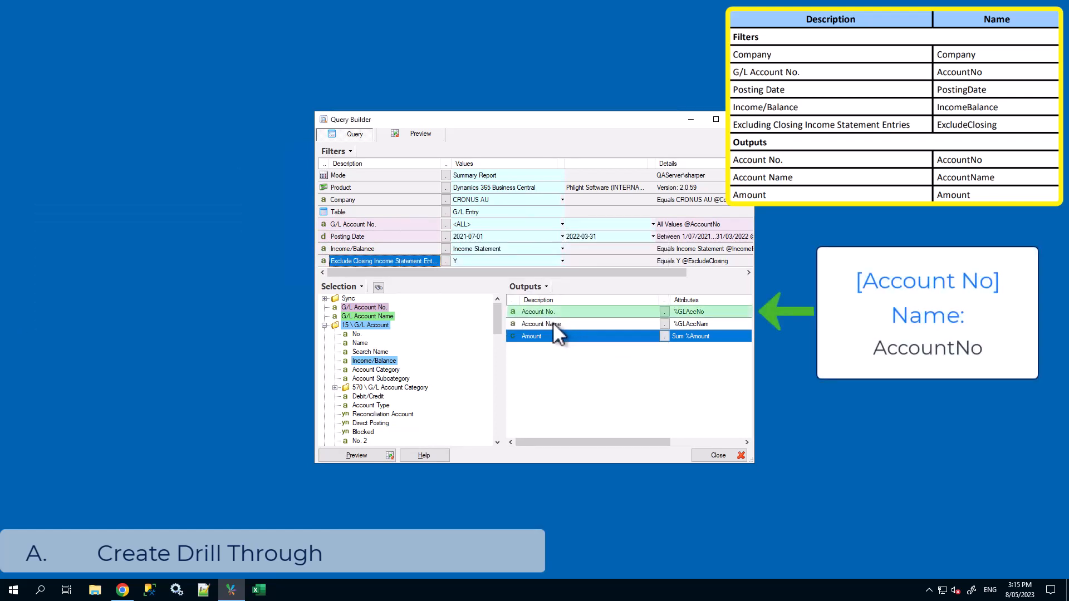
right_click(580, 311)
click(640, 342)
key(End)
click(602, 332)
Change the reference name of the Account Name output to AccountName
click(602, 326)
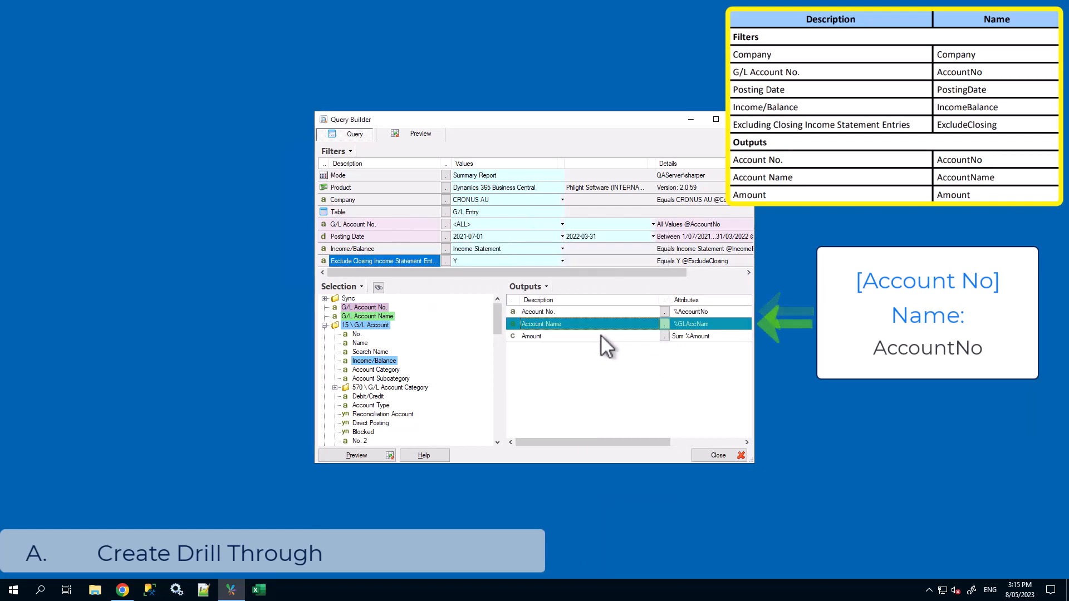
right_click(602, 325)
click(631, 353)
text(AccountName)
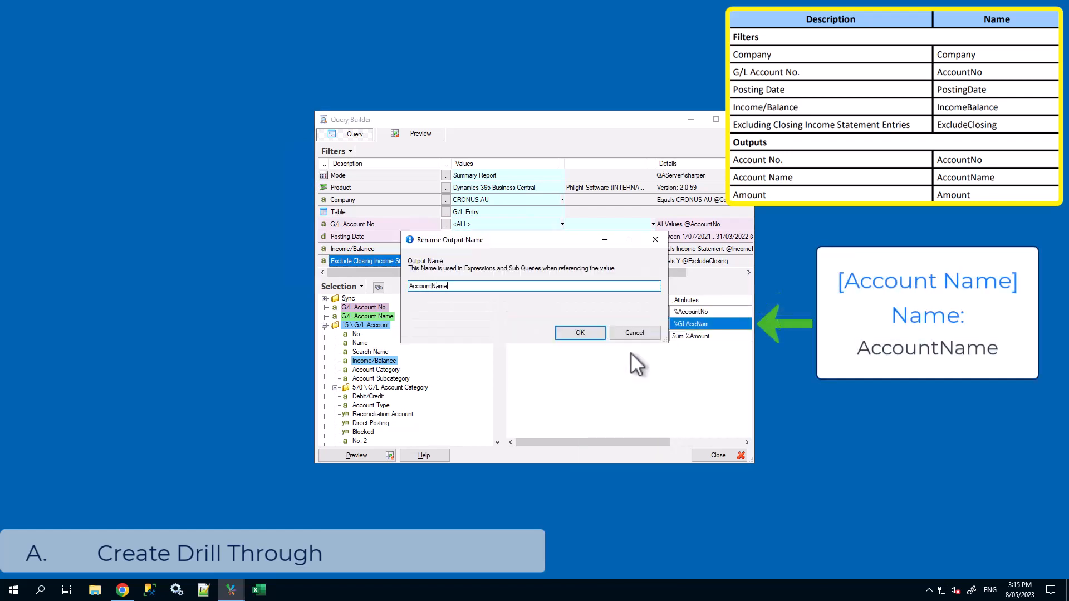
click(582, 337)
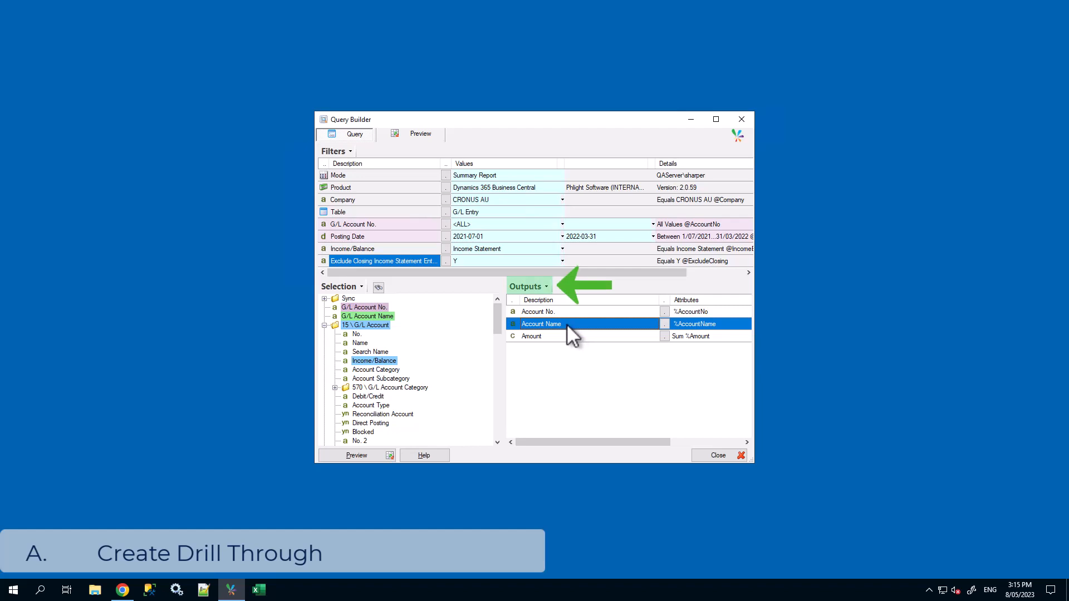
Create a new drill through for the query outputs and give it the menu title Source
click(529, 285)
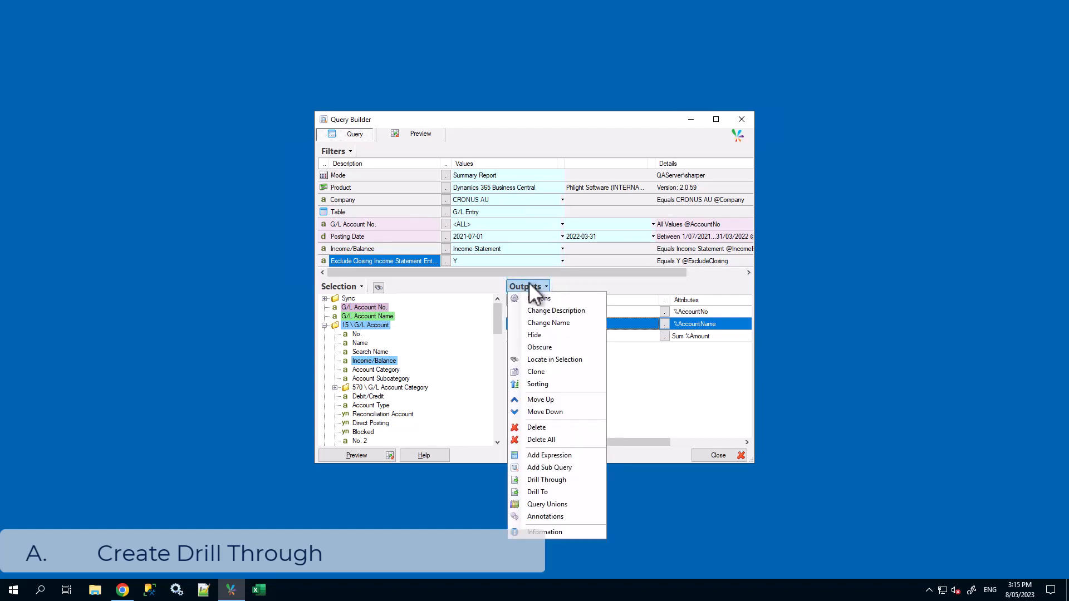
click(573, 480)
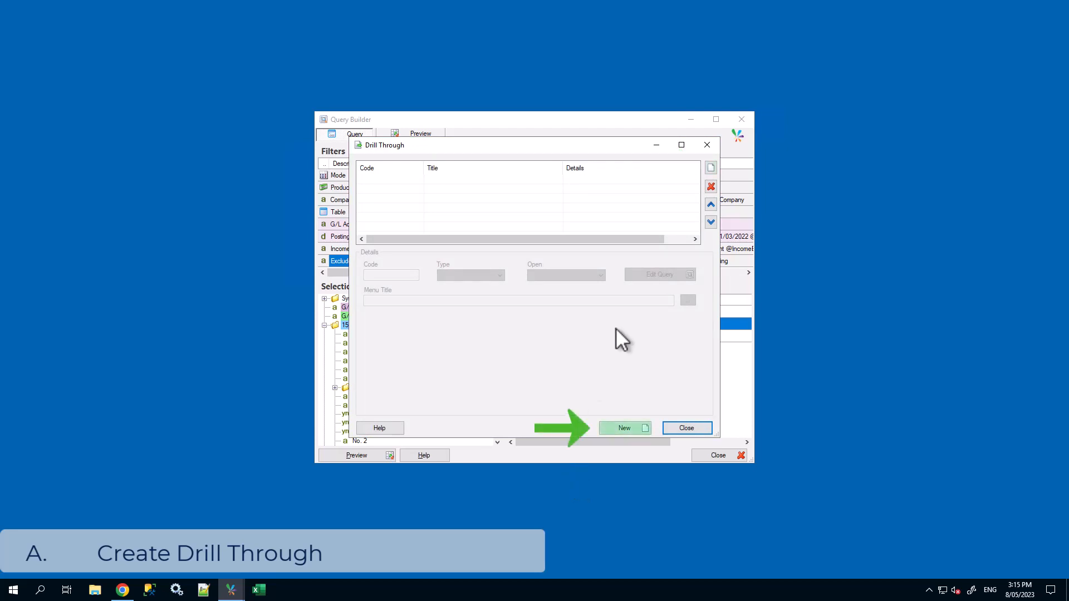
click(711, 167)
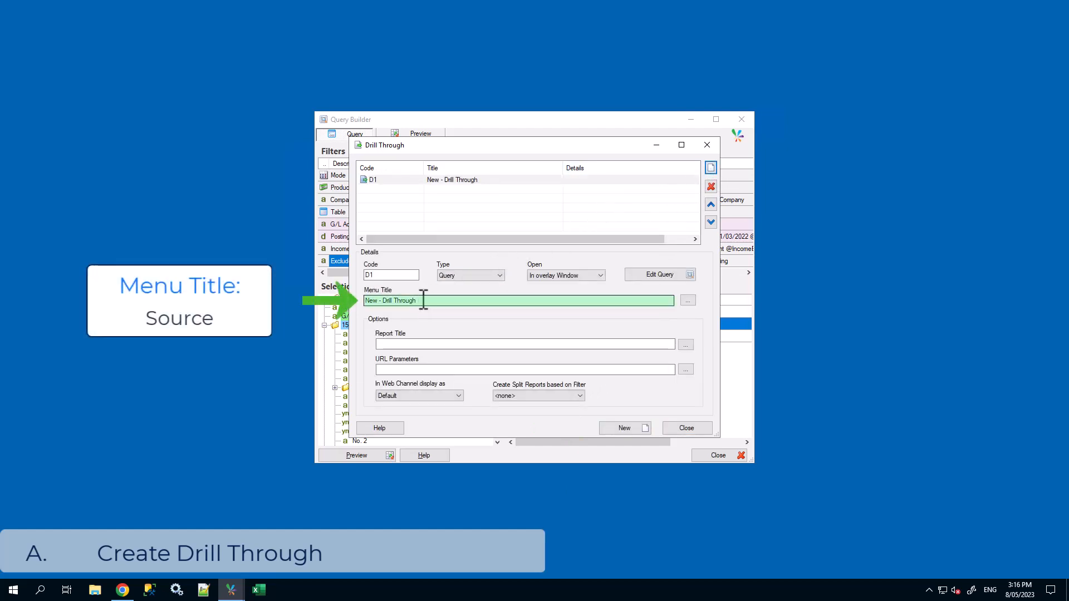
drag(424, 299, 352, 312)
text(Source)
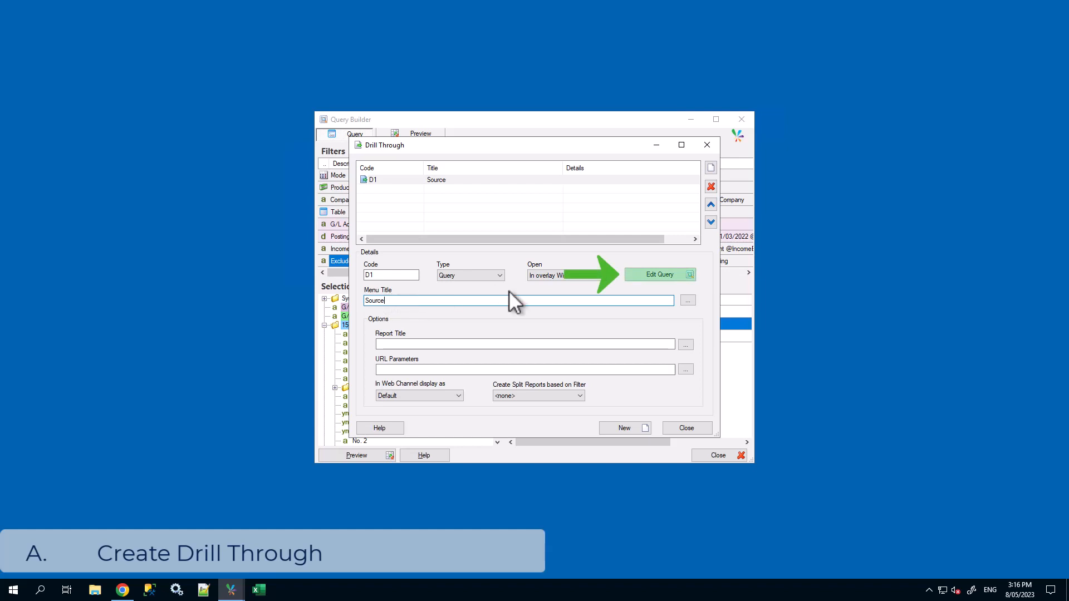
Open the Source drill through's query for editing and reselect G/L Entry as its table
click(649, 275)
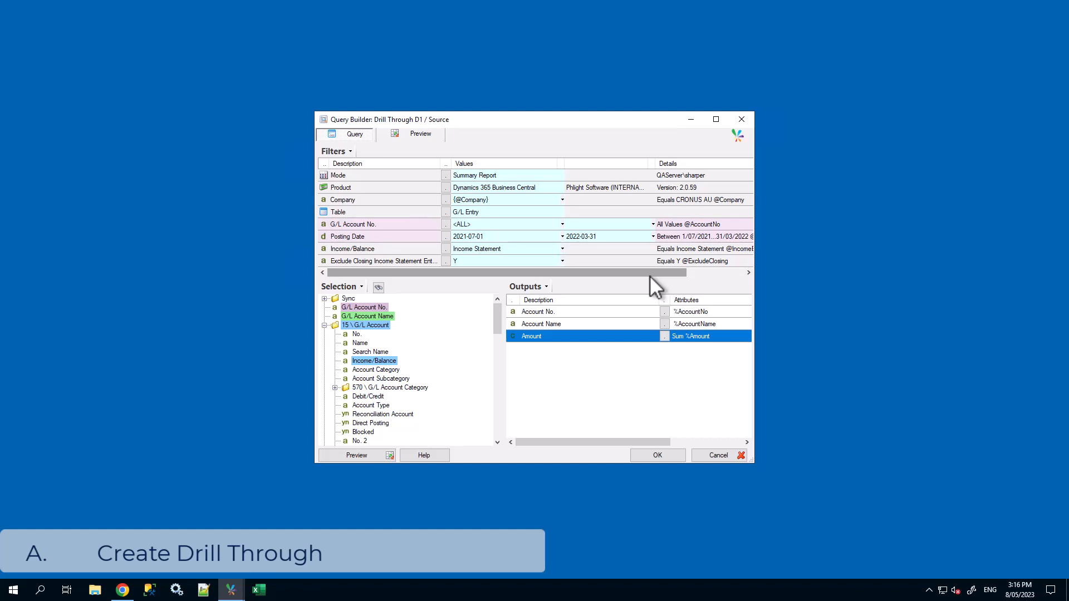
click(445, 211)
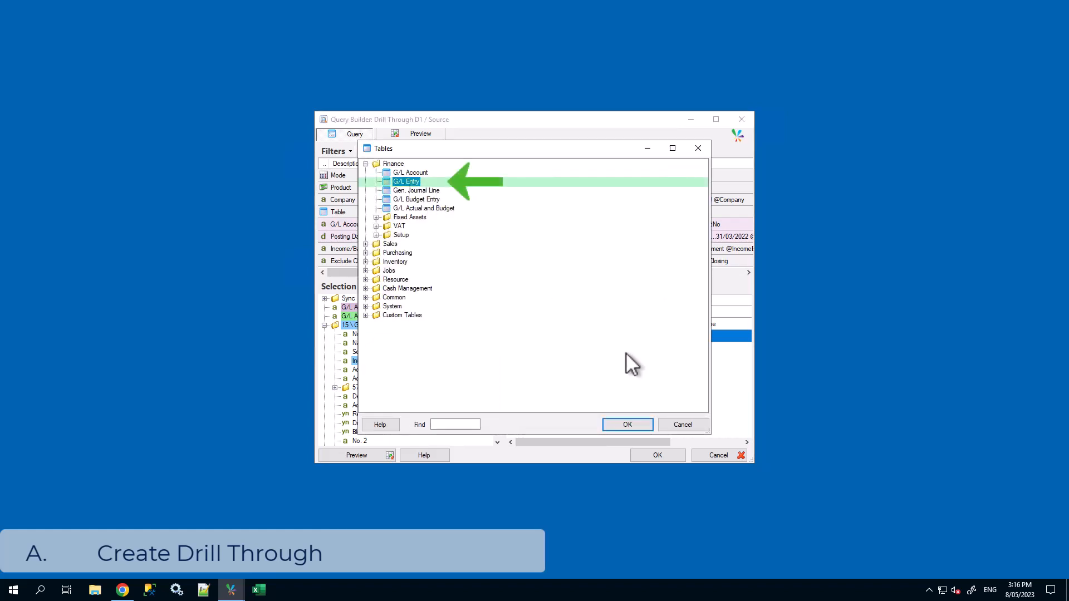
click(625, 423)
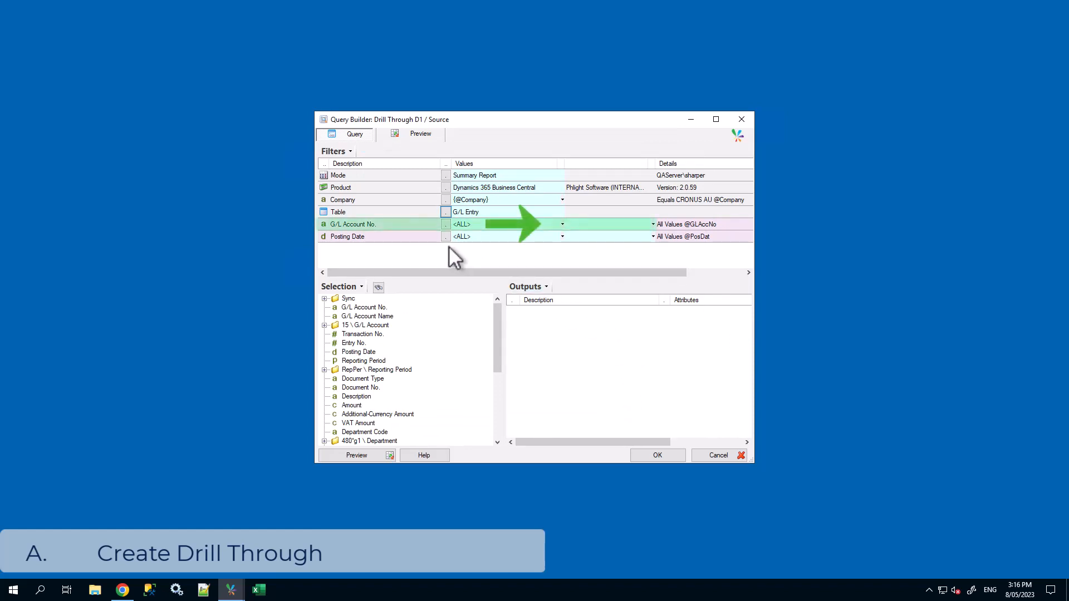
click(562, 224)
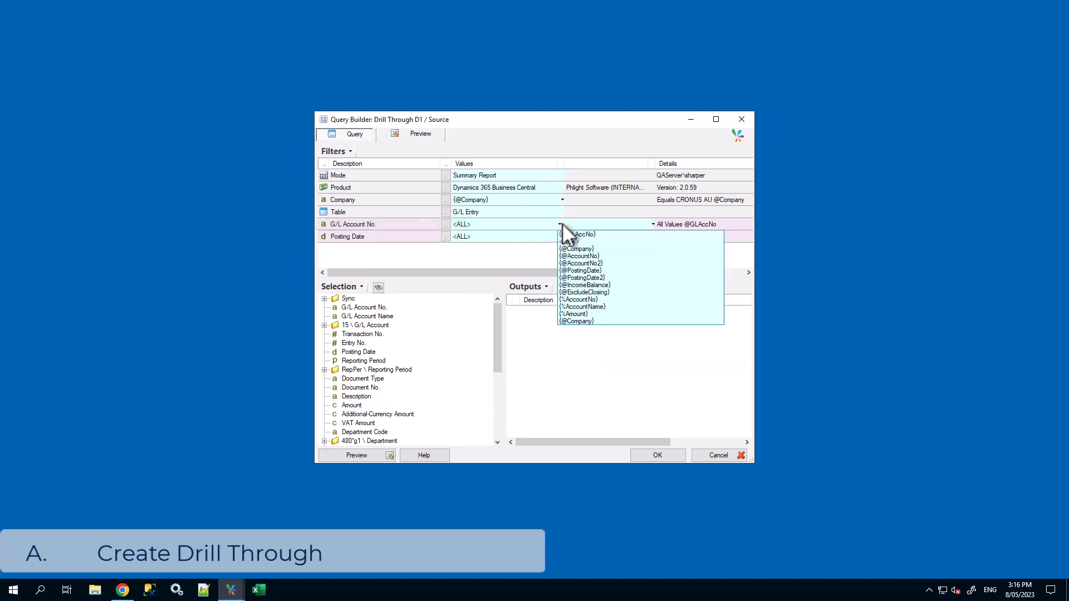
click(594, 299)
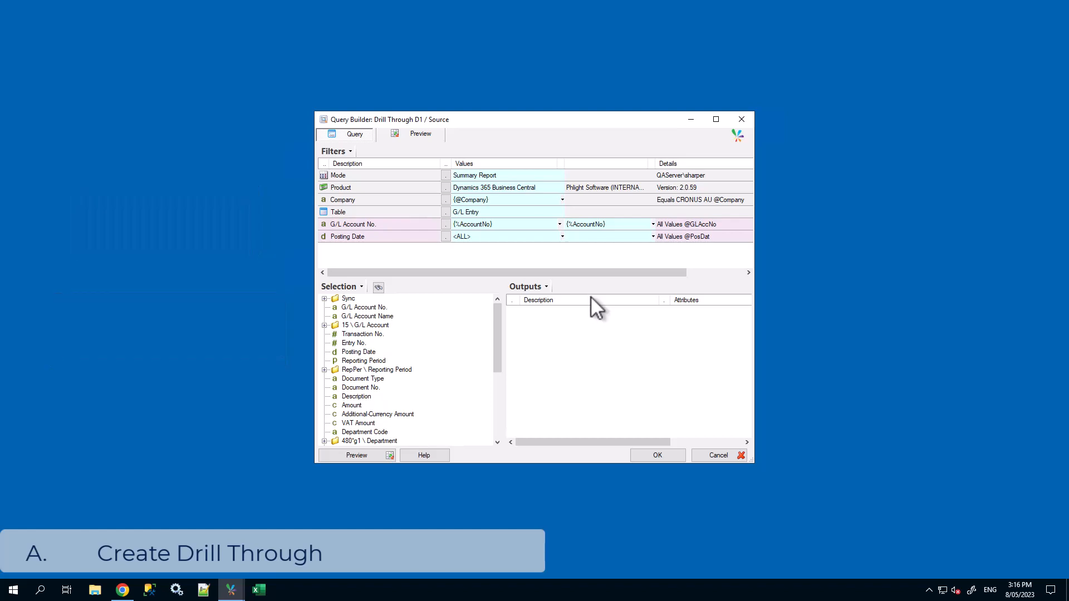
click(563, 237)
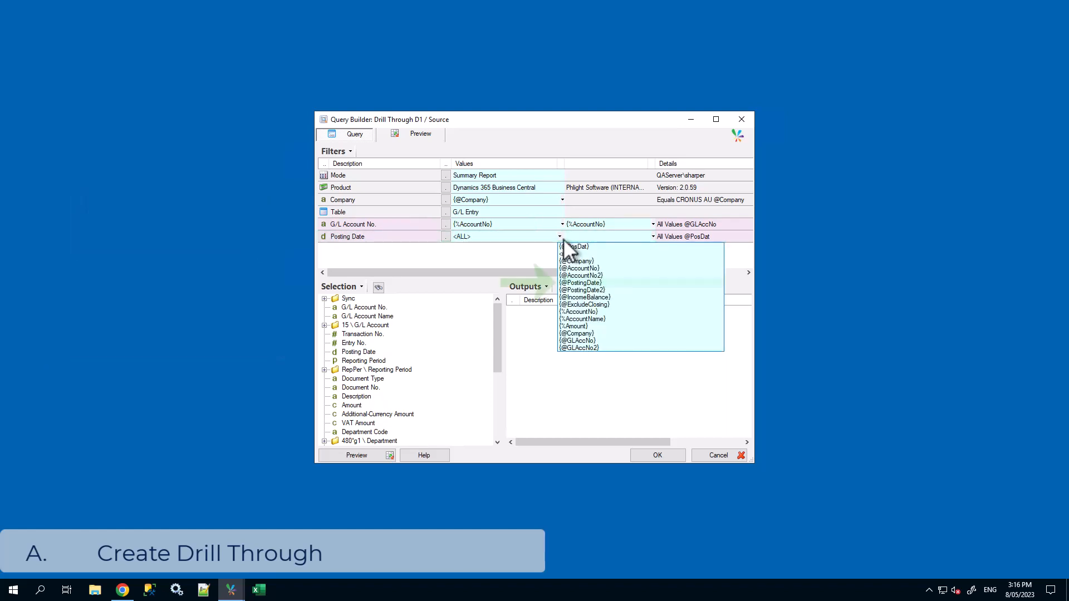
click(599, 283)
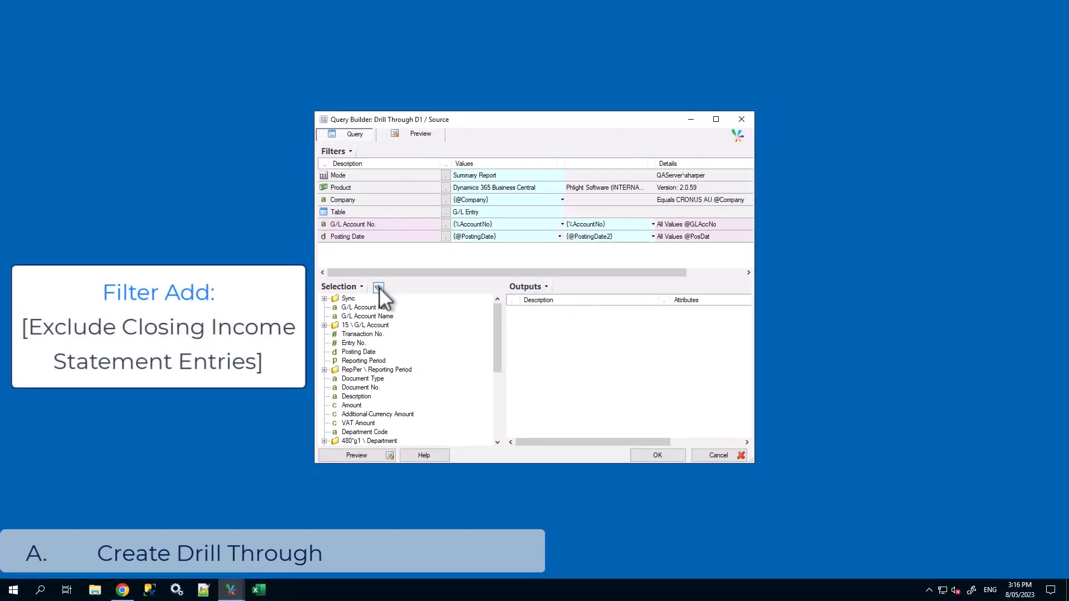
click(378, 287)
text(exclude)
click(430, 309)
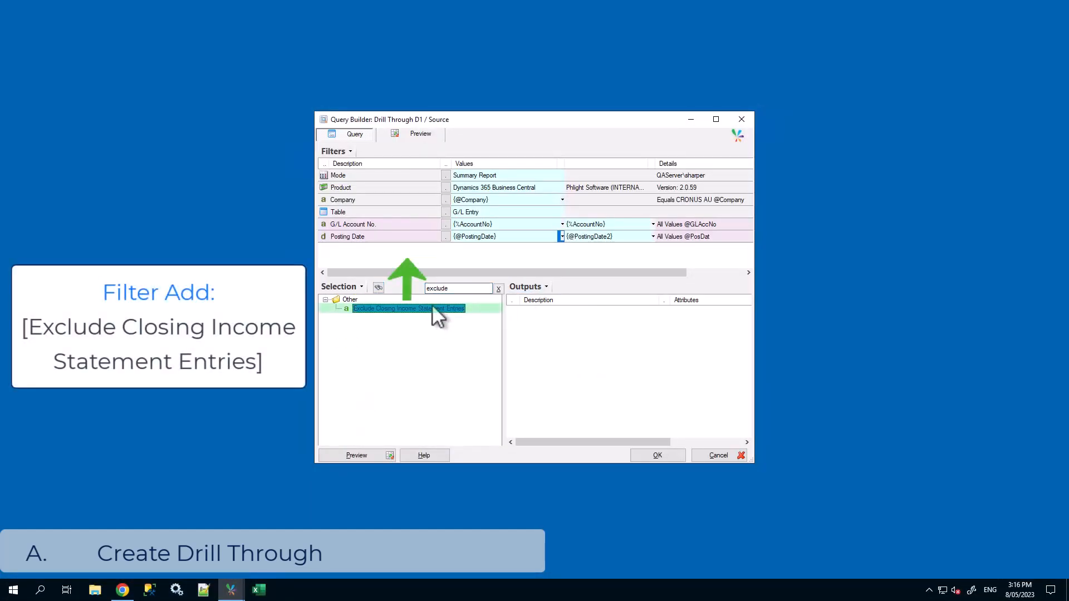
drag(433, 308, 393, 250)
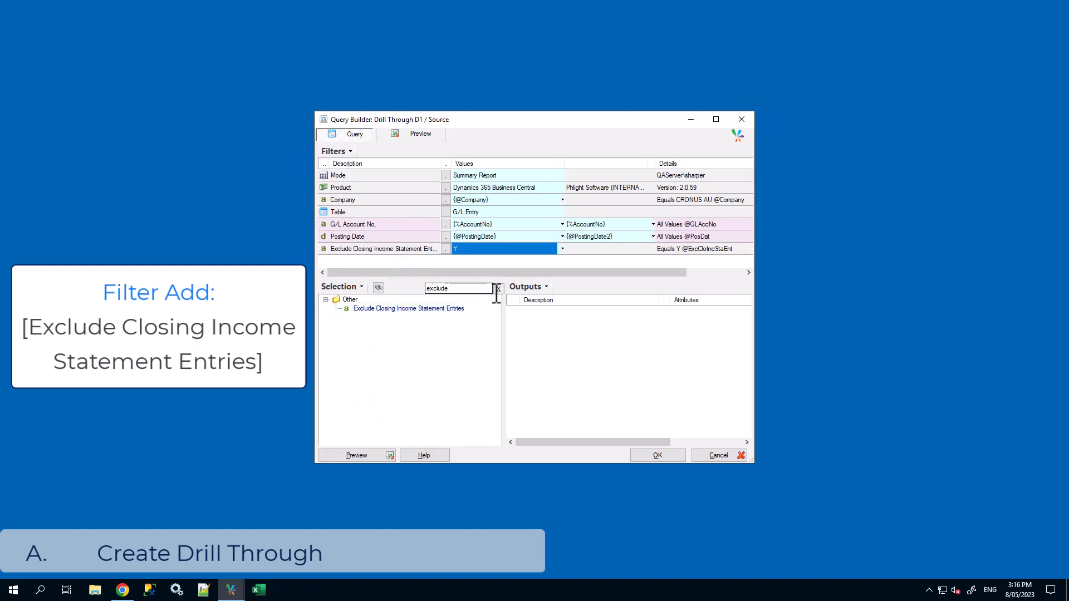
click(498, 288)
click(562, 248)
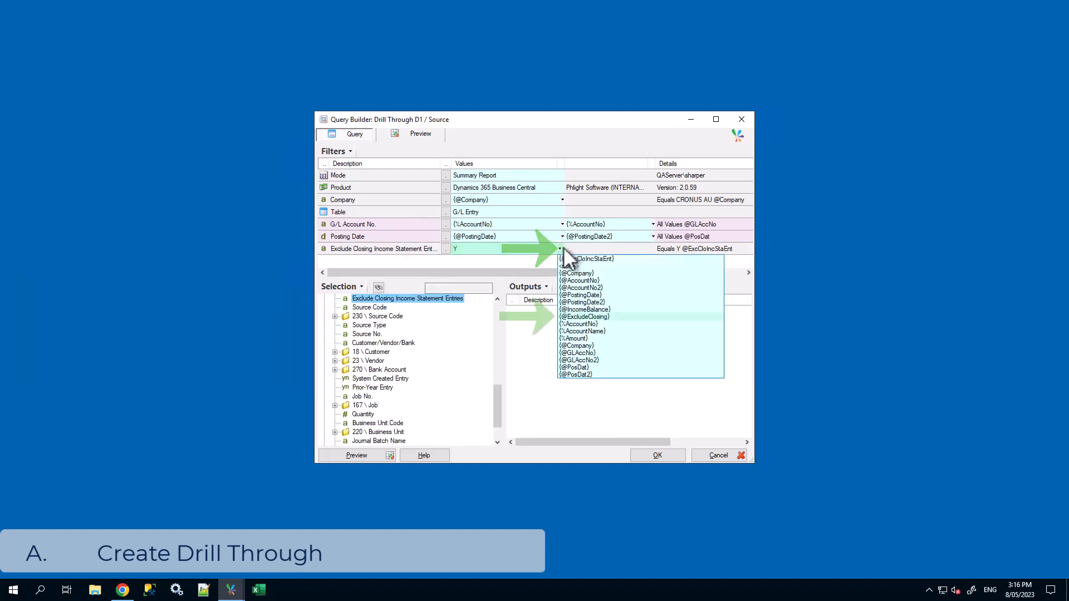
click(610, 316)
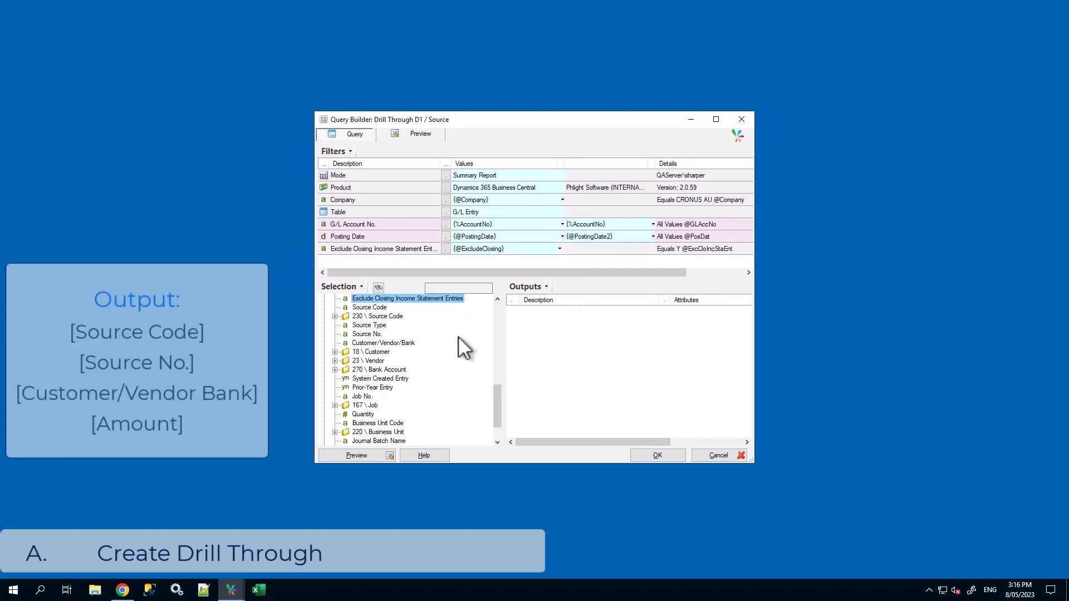
Add Source Code, Source No. and Customer/Vendor/Bank as outputs of the drill-through query
drag(497, 402, 497, 391)
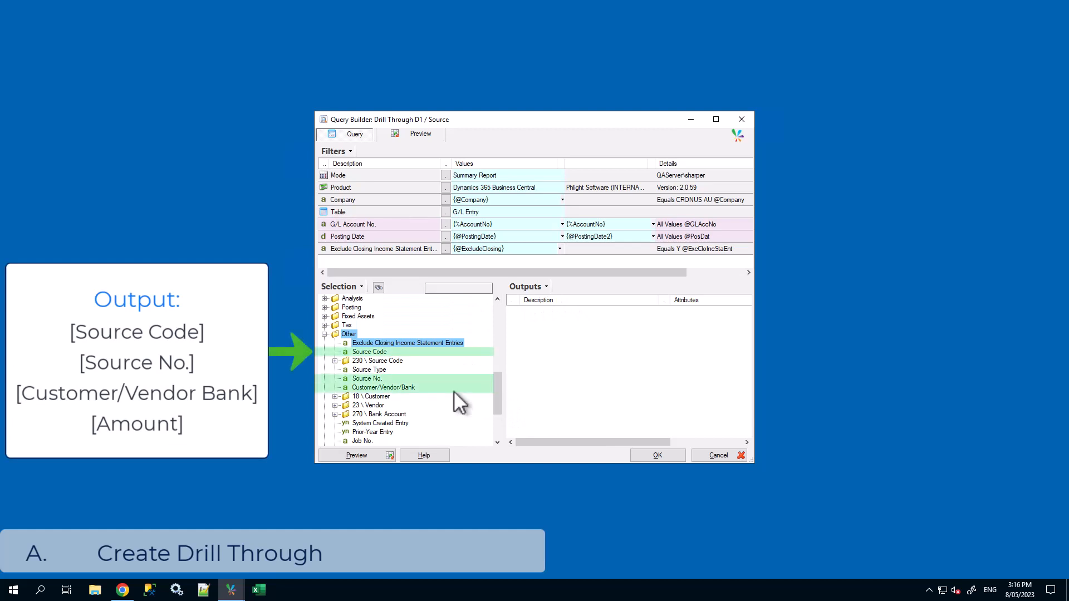
double_click(371, 352)
double_click(375, 380)
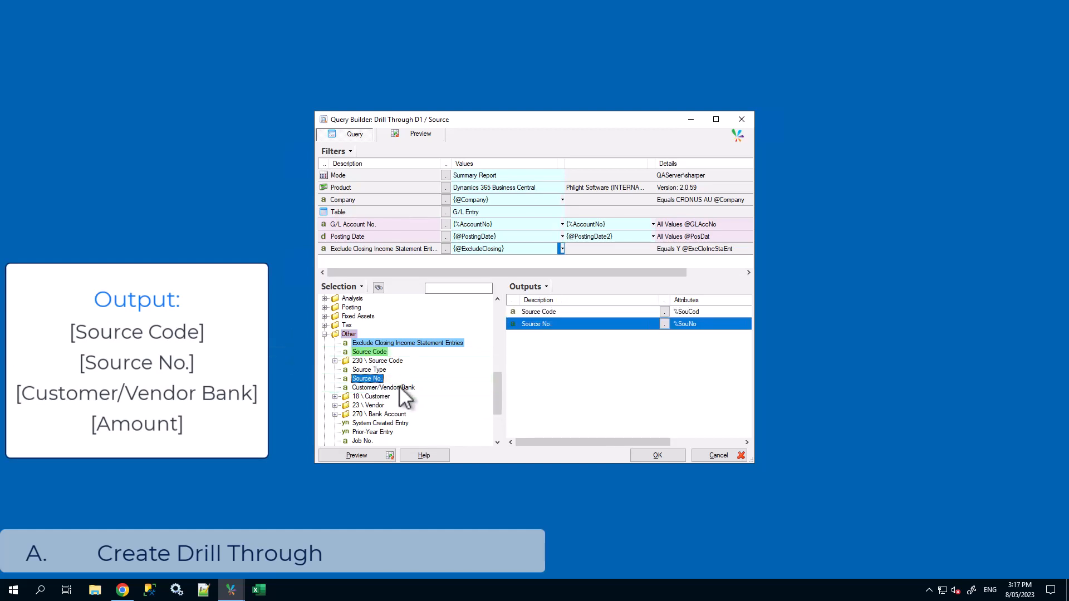
double_click(399, 387)
Find the Amount field, add it as the last output and accept the drill-through query
scroll(434, 356, down, 3)
click(452, 288)
text(amount)
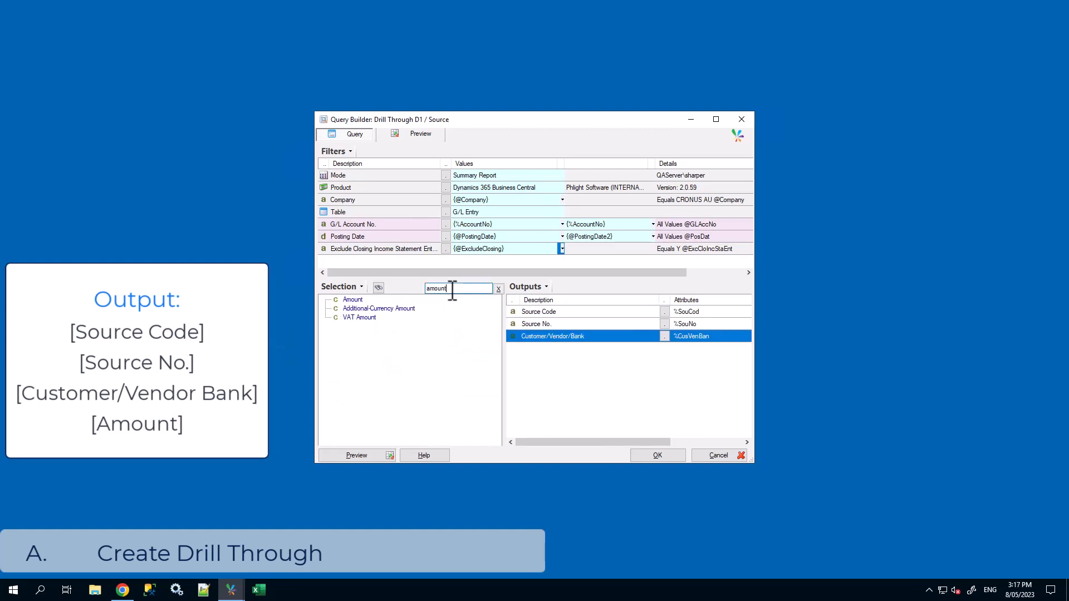
drag(353, 300, 602, 334)
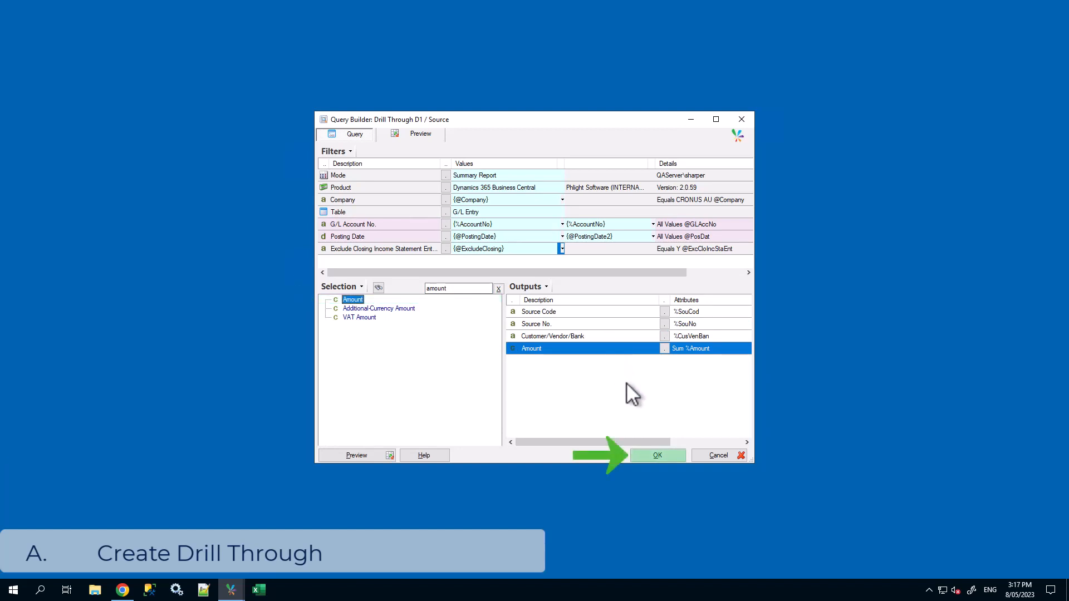
click(660, 455)
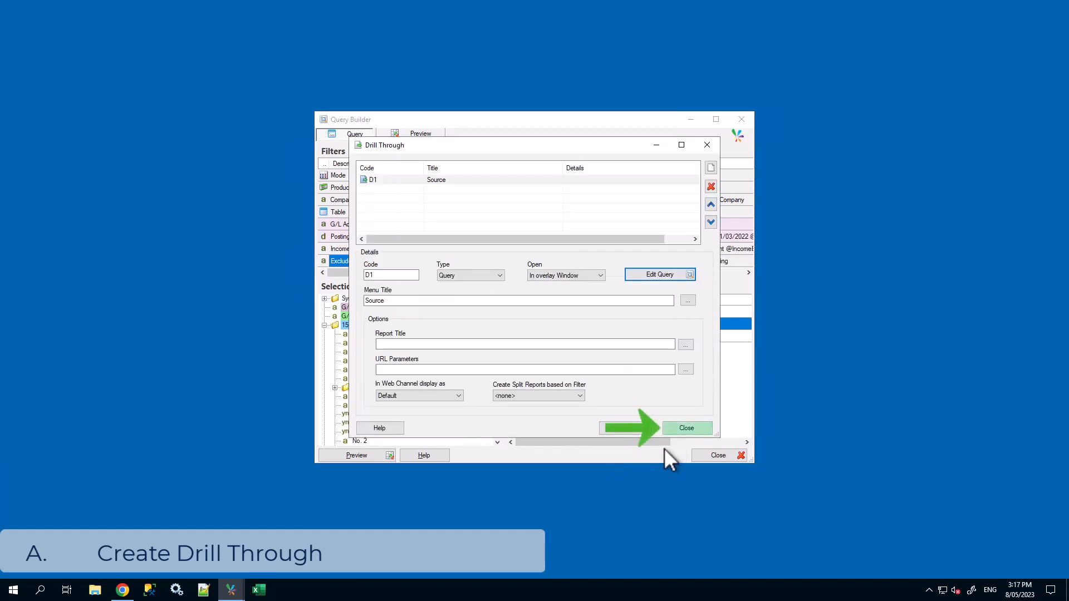
Preview the summary query, run the Source drill through on account 6110's amount, and return to the query design
click(684, 428)
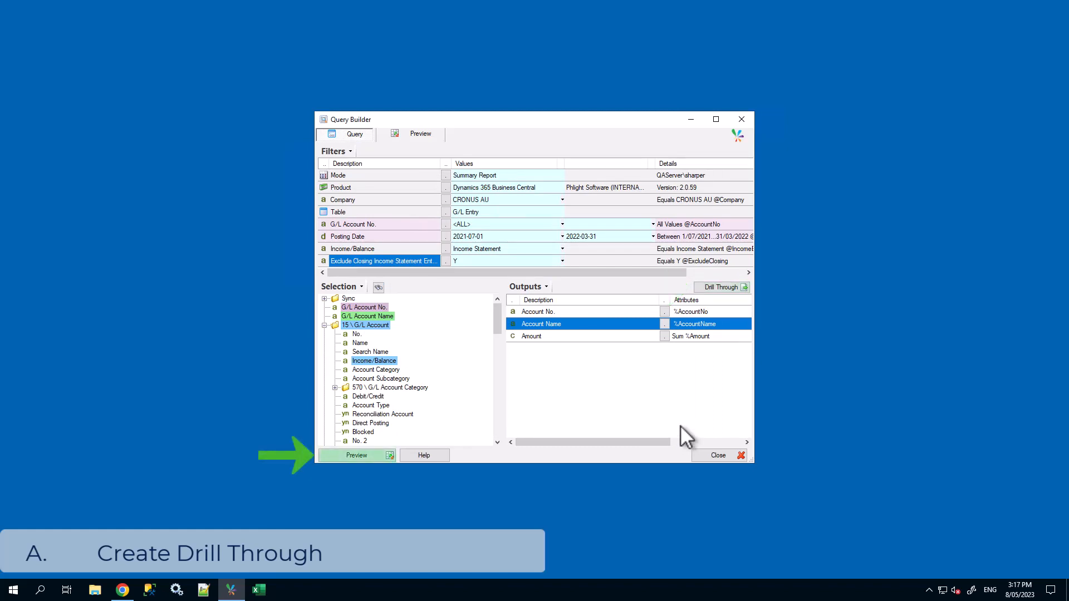
click(369, 453)
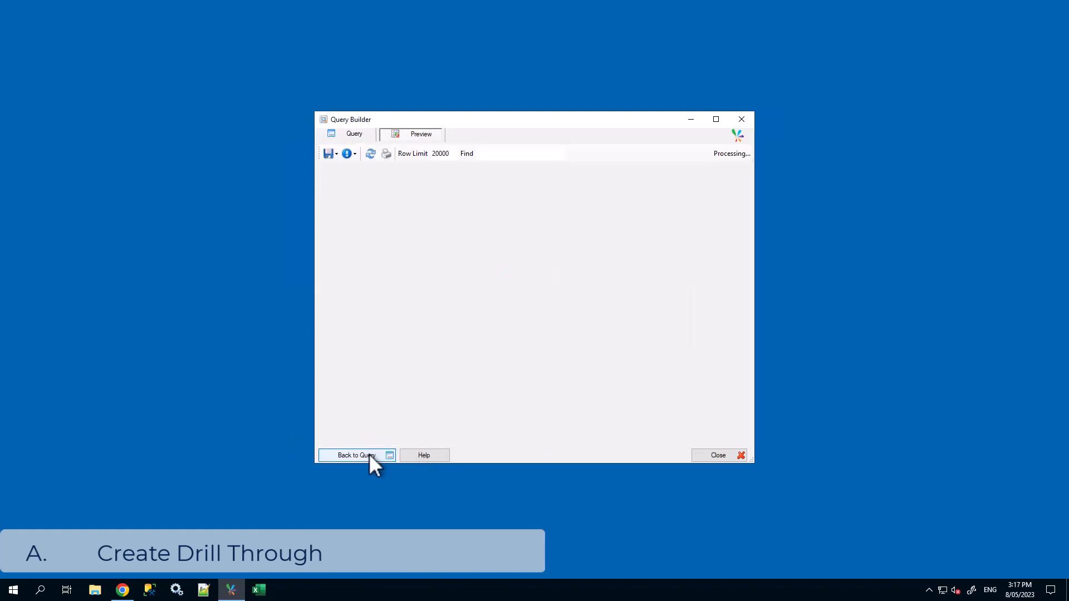
click(486, 186)
right_click(486, 186)
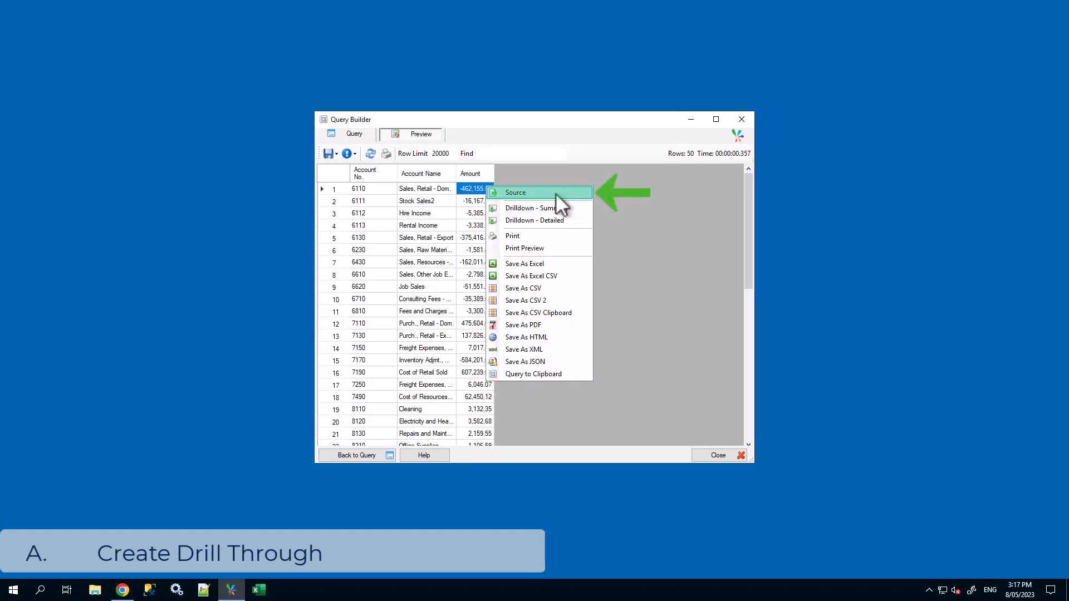
click(555, 193)
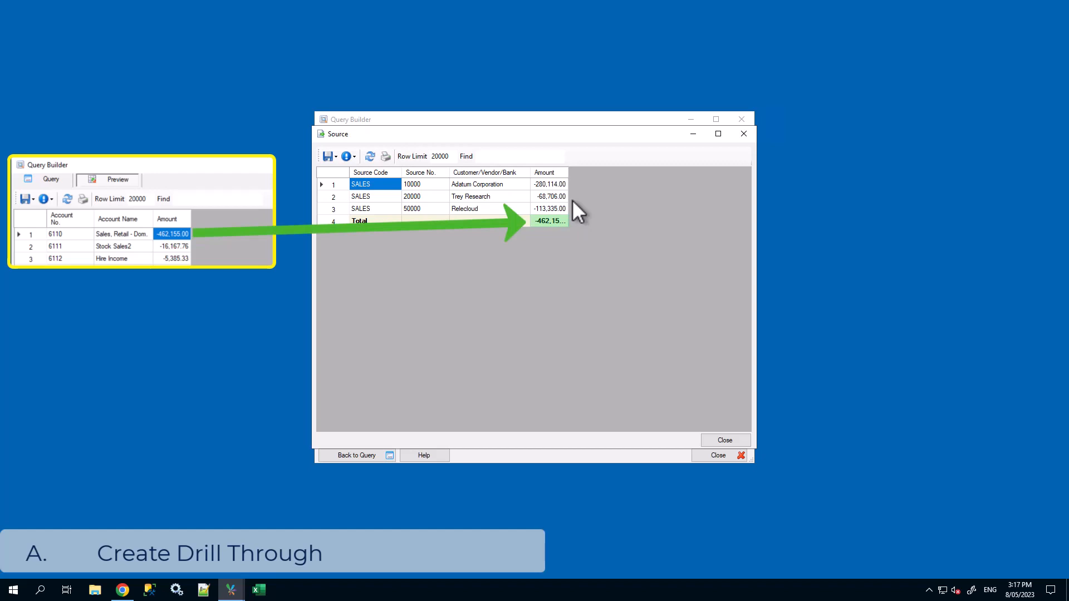
click(720, 438)
click(374, 456)
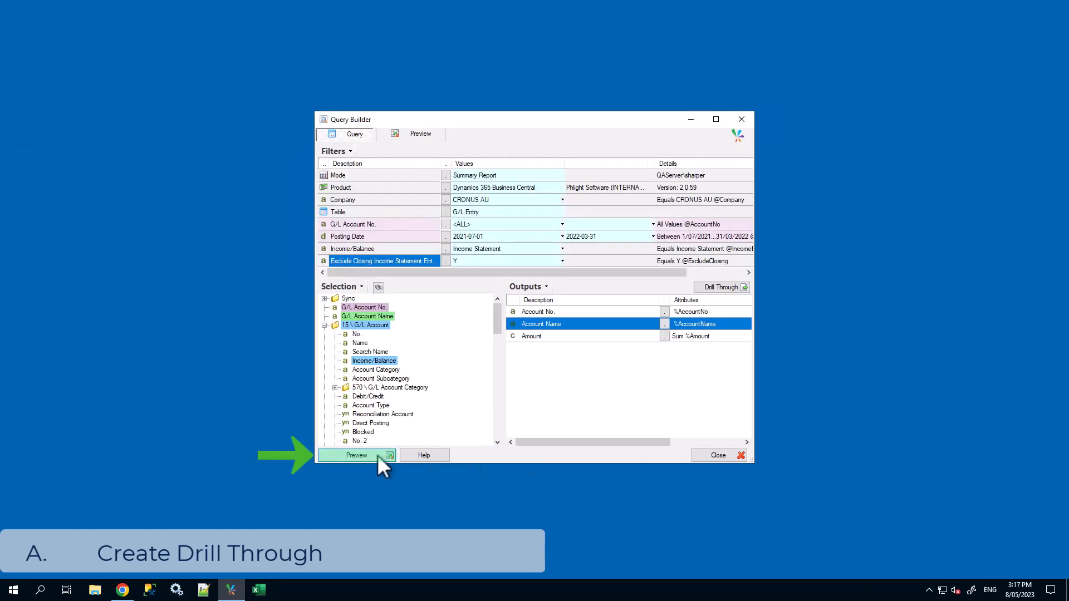
Save the query in the LMS folder under Documents, picking the existing BusCentral_Exercise8A file for the name
right_click(388, 216)
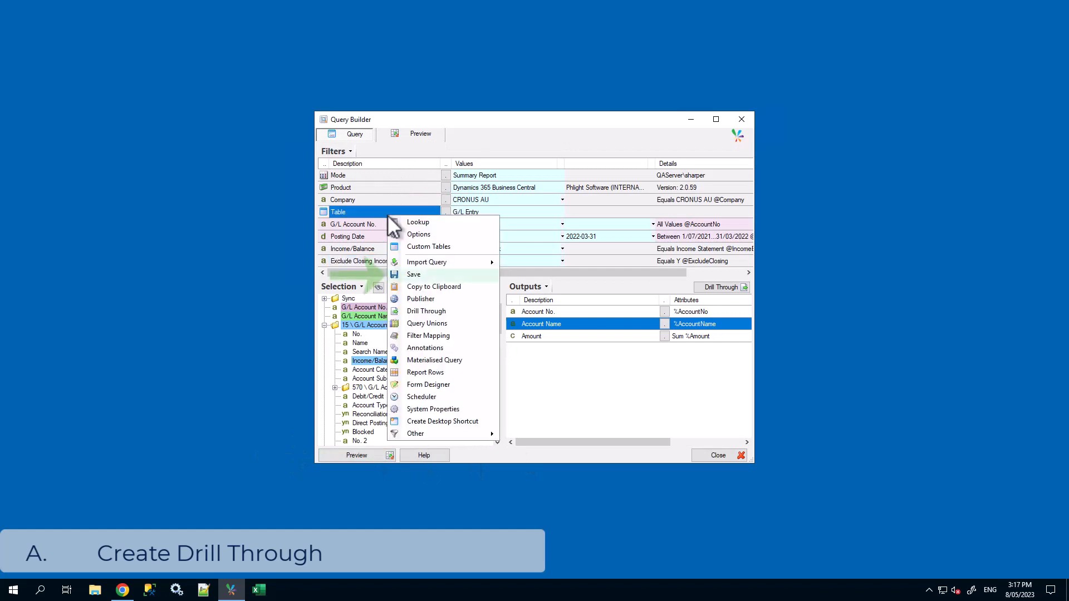
click(458, 276)
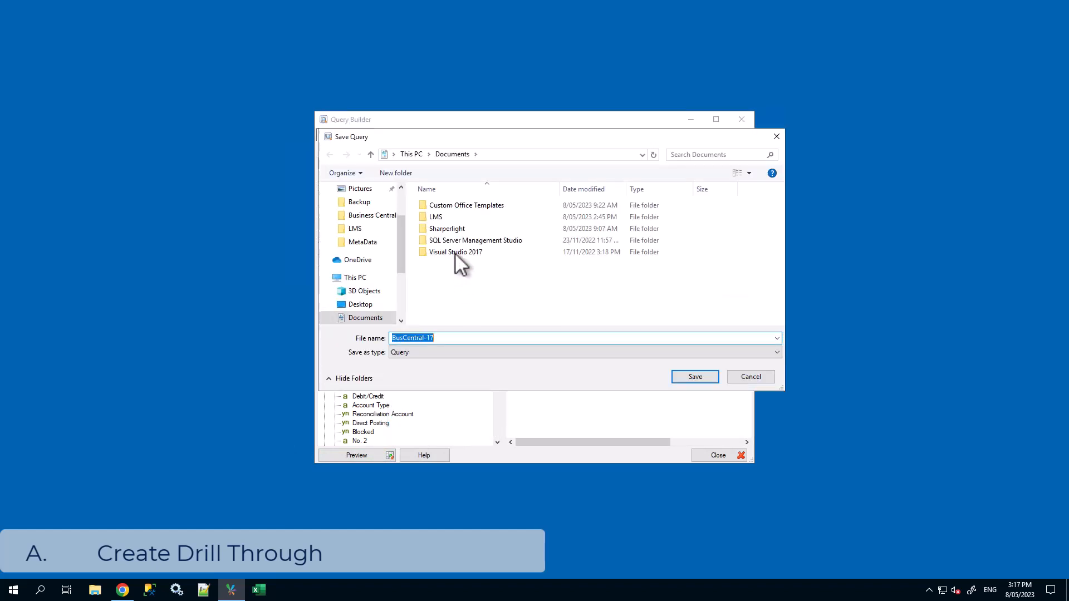
double_click(453, 218)
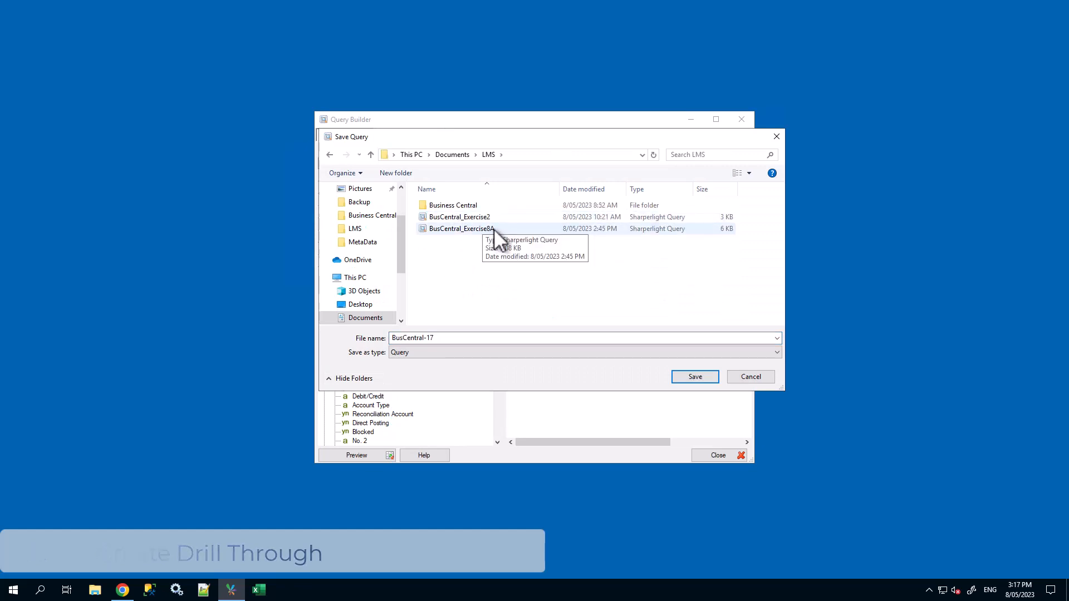
click(467, 229)
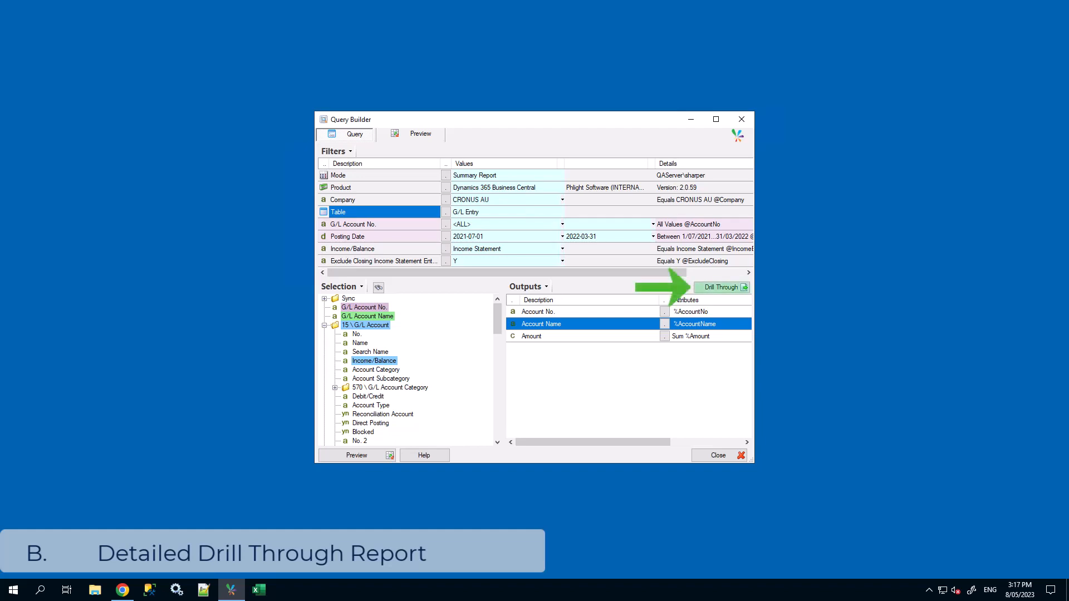
Clone the Source drill through and set the copy's menu title to Details
click(740, 287)
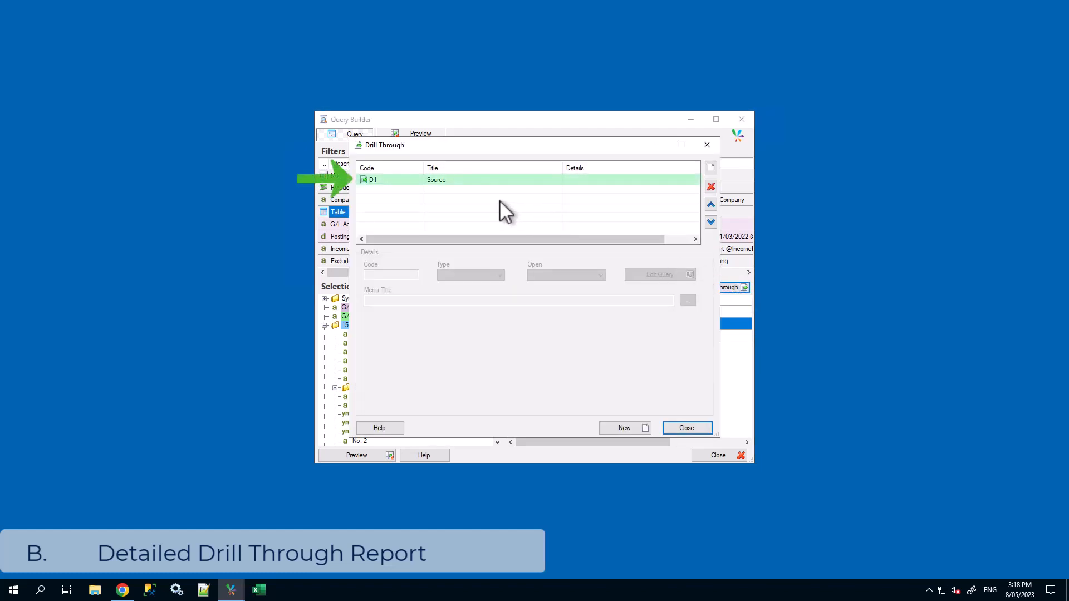
click(458, 179)
right_click(458, 179)
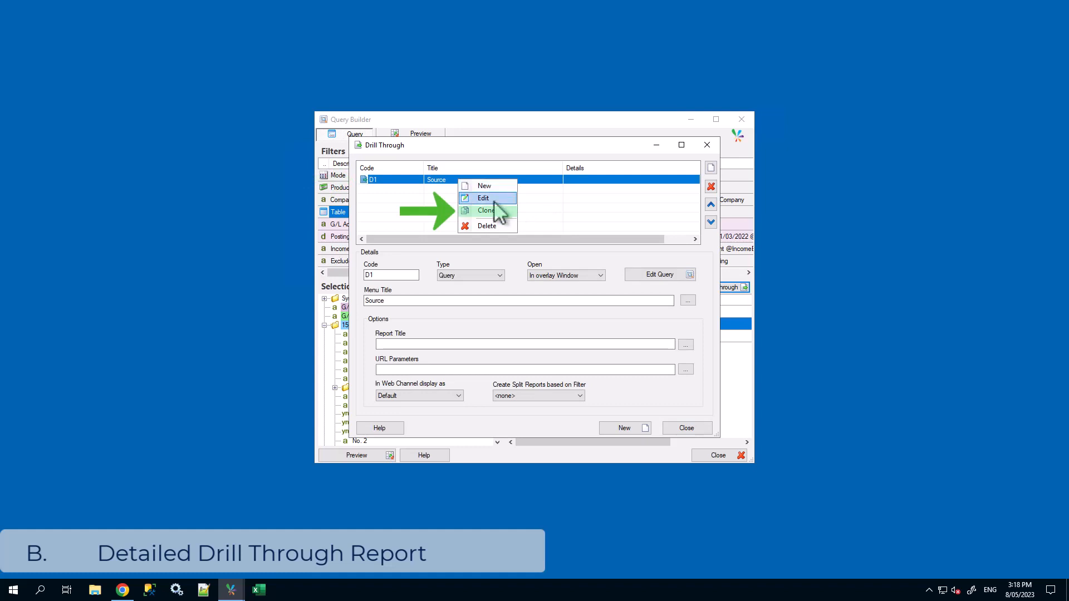
click(493, 210)
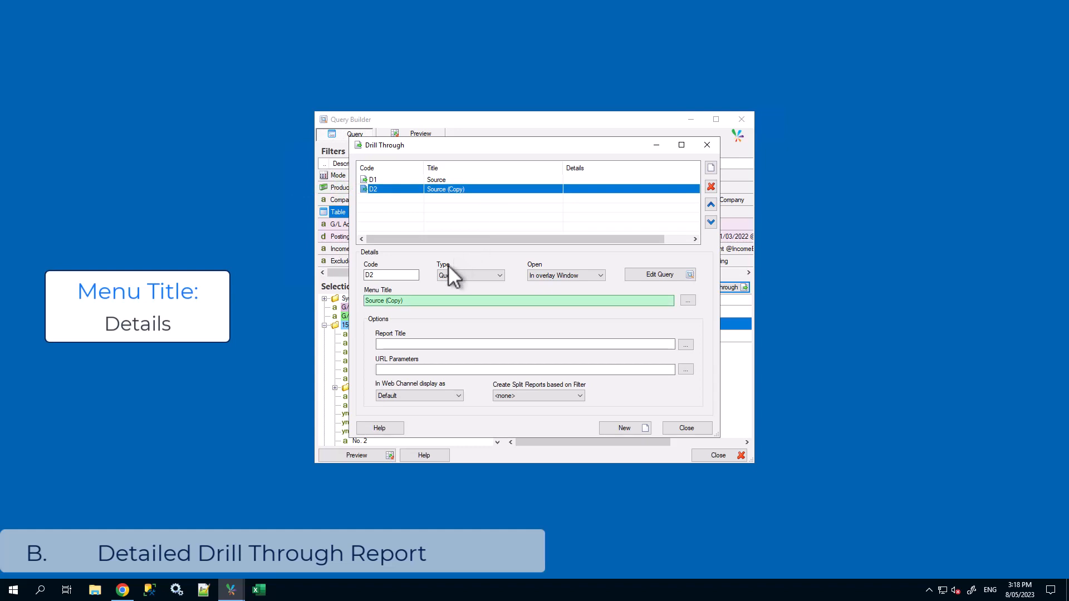
drag(423, 301, 306, 299)
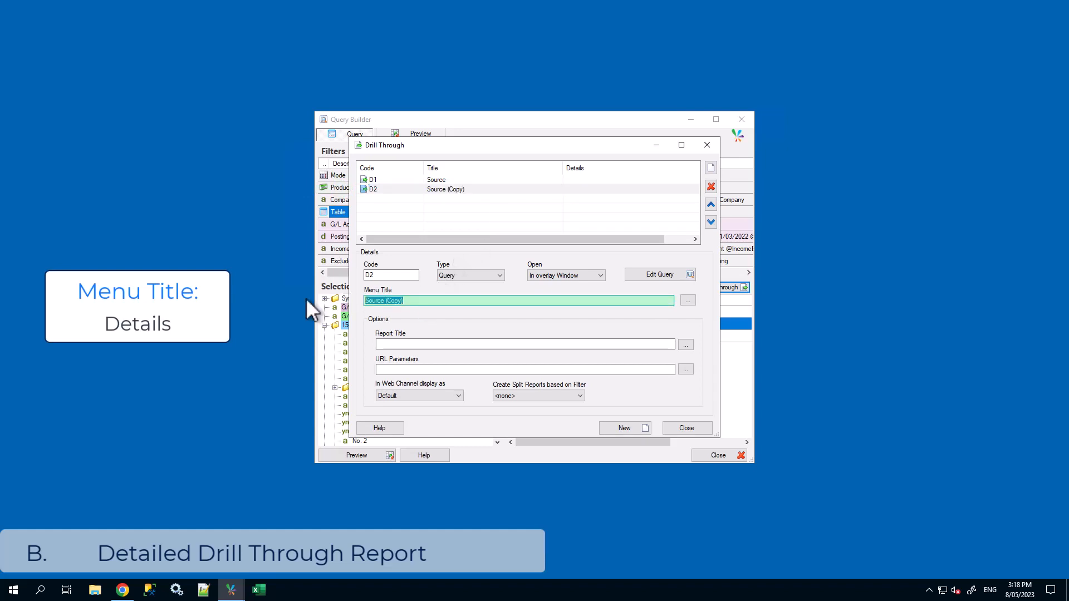
text(Details)
Open the Details drill-through query for editing and delete all of its outputs
click(674, 275)
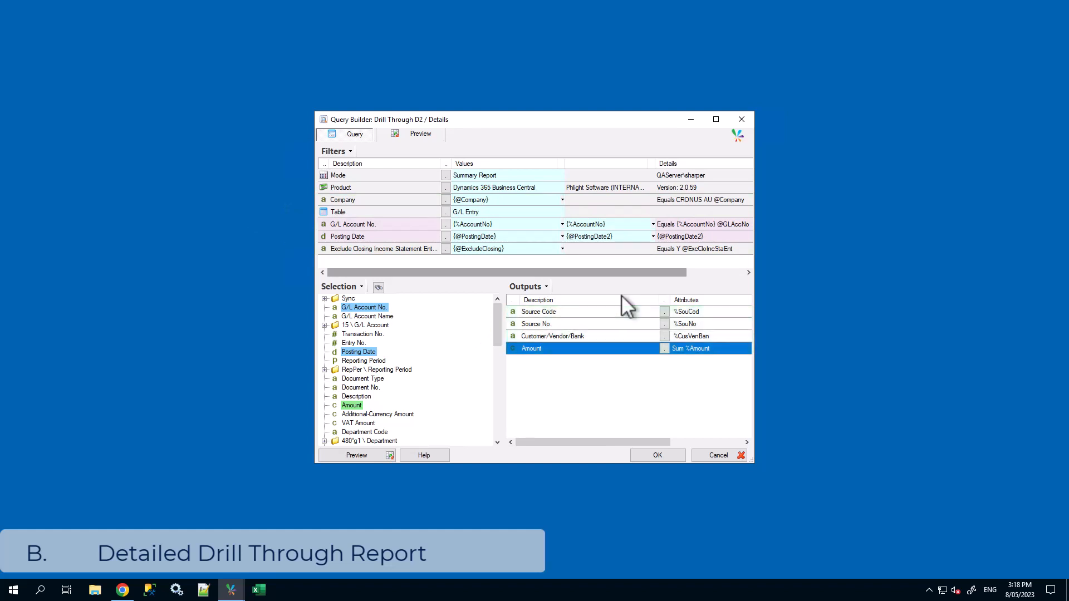
click(560, 311)
right_click(560, 312)
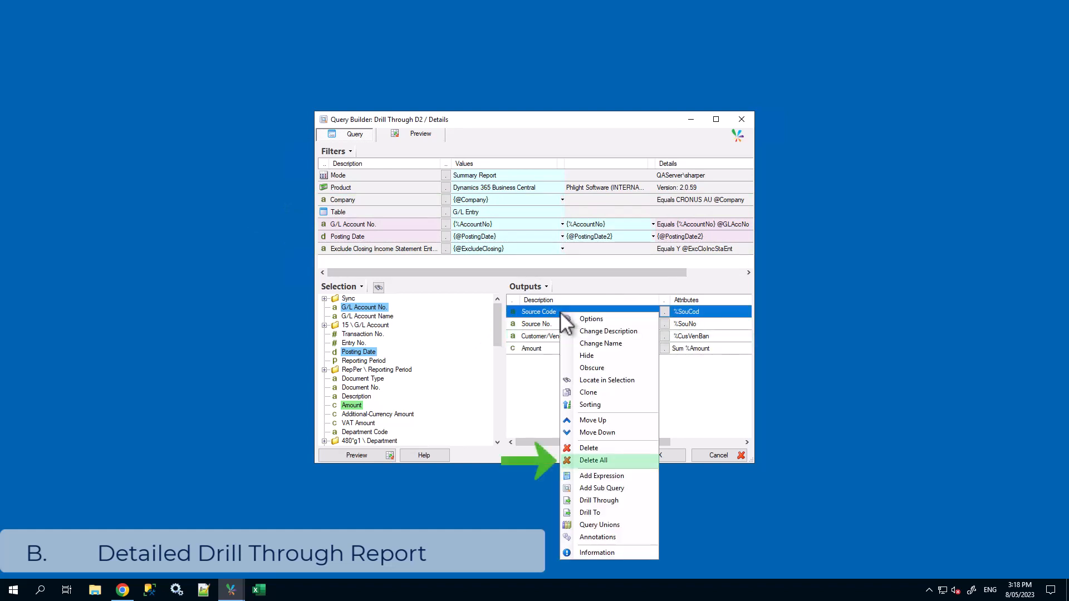
click(610, 459)
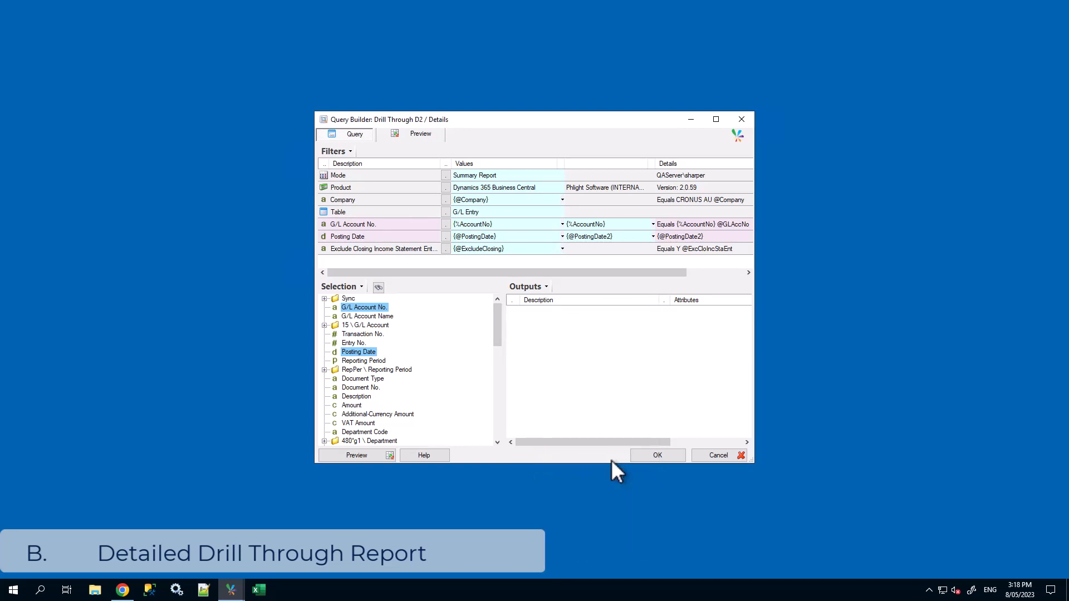
Add Posting Date, Document Type, Document No., Description and Amount as outputs, accept the Details query and close the drill-through setup
double_click(366, 352)
double_click(371, 380)
double_click(370, 388)
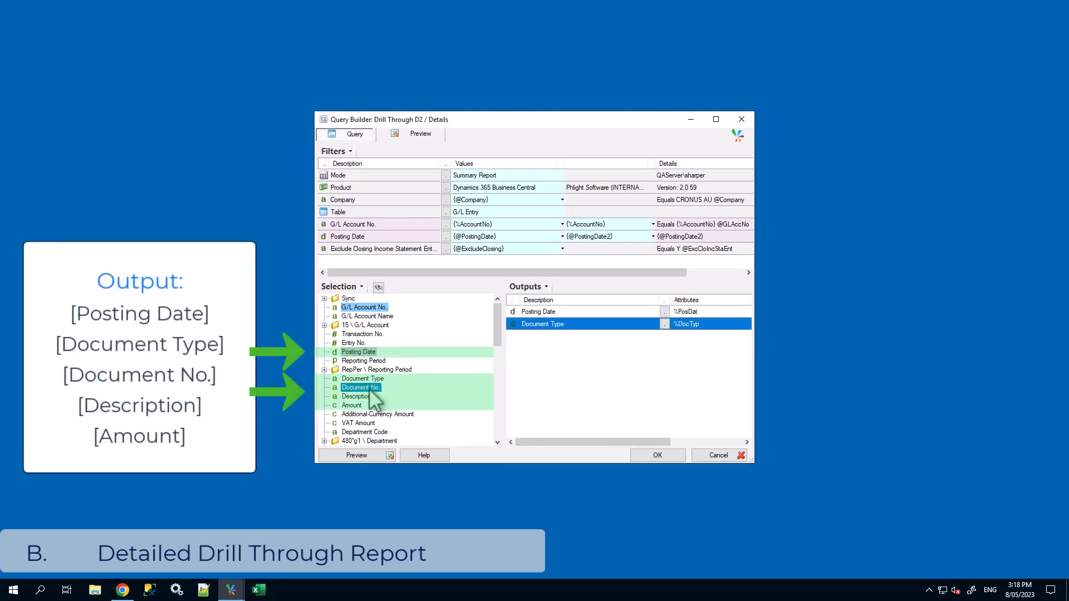
double_click(365, 397)
double_click(352, 405)
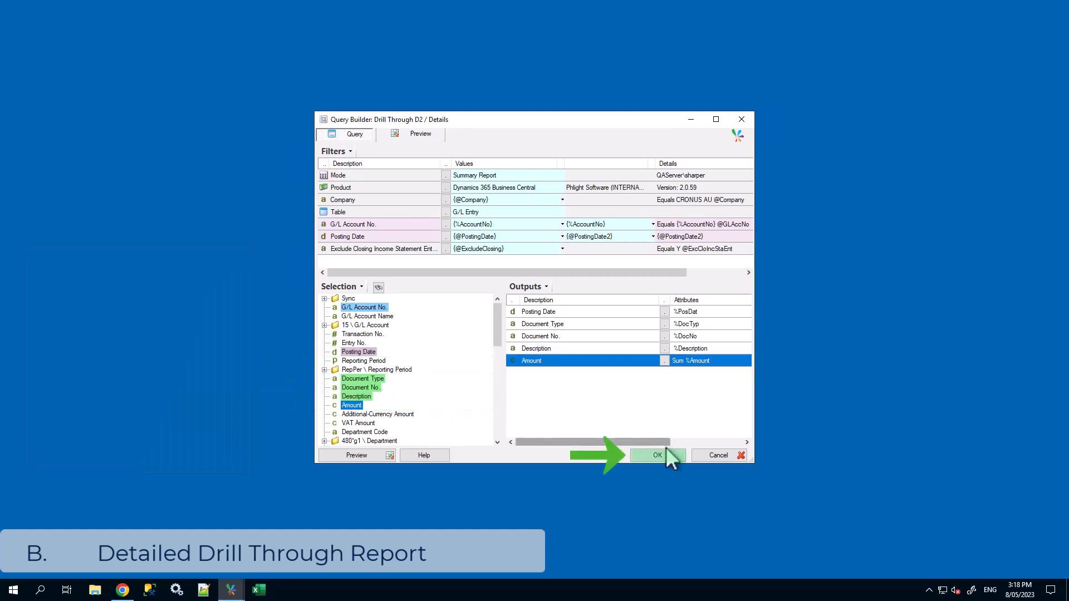
click(667, 456)
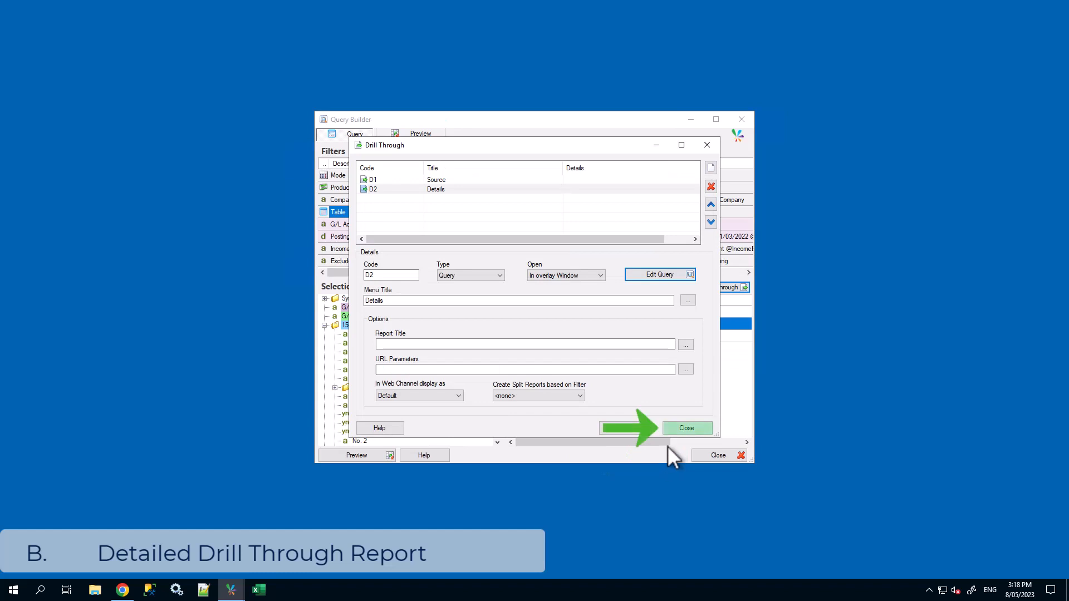
click(687, 432)
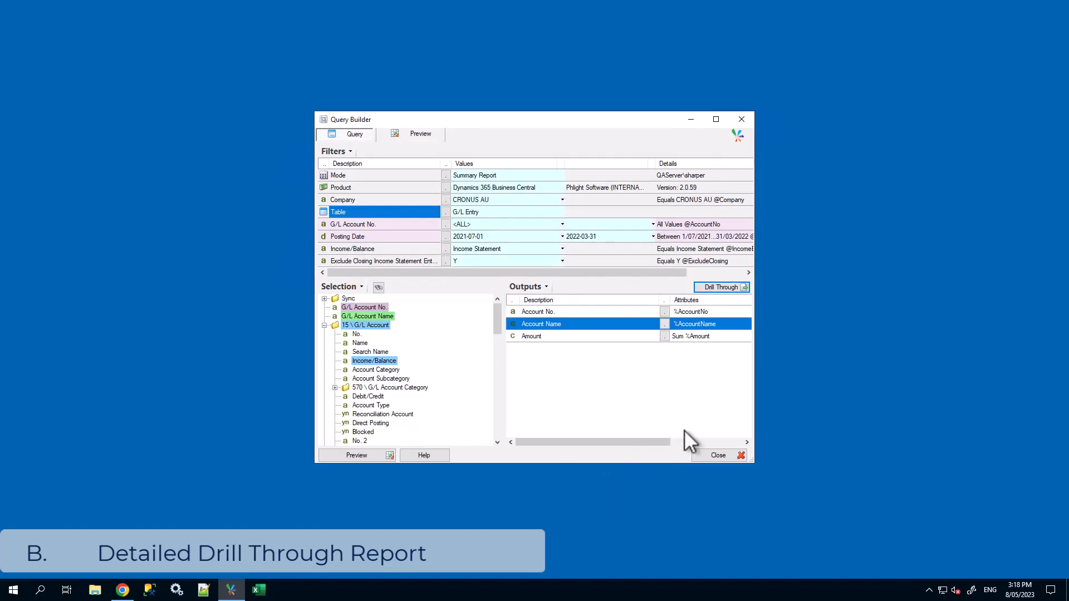
Preview the summary query, run the Details drill through on account 6110's amount and examine the listed entries
click(357, 456)
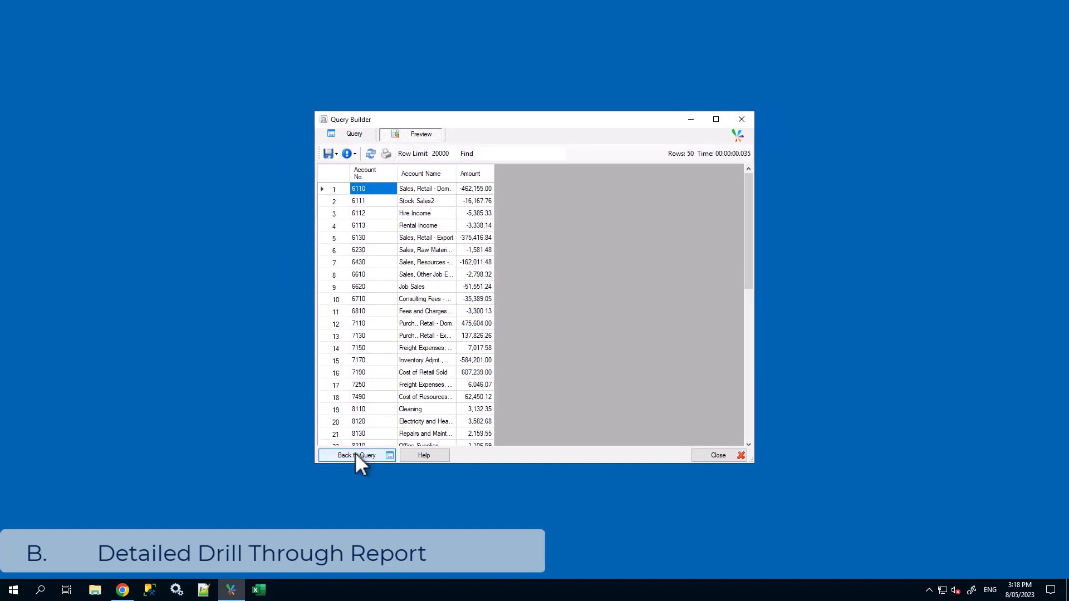
right_click(488, 192)
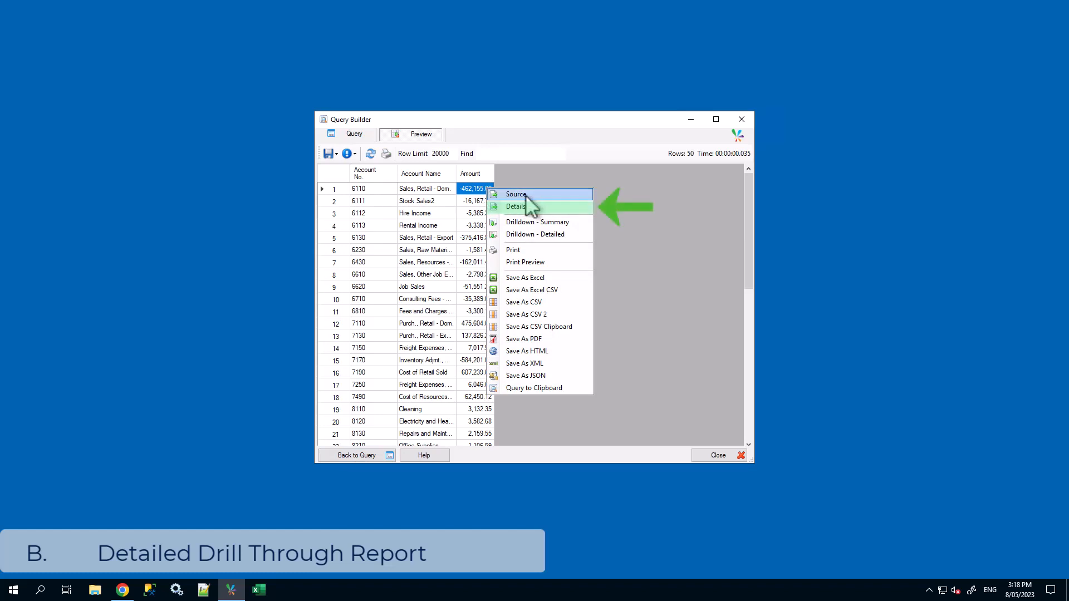
click(558, 206)
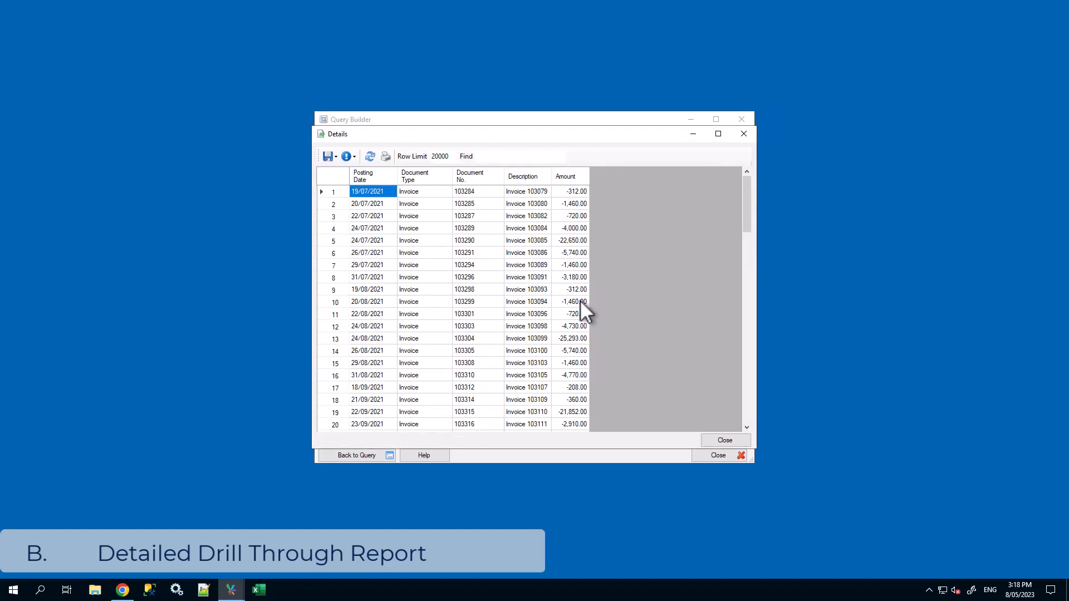
mouse_move(749, 210)
mouse_down()
mouse_move(761, 431)
mouse_move(748, 192)
mouse_up()
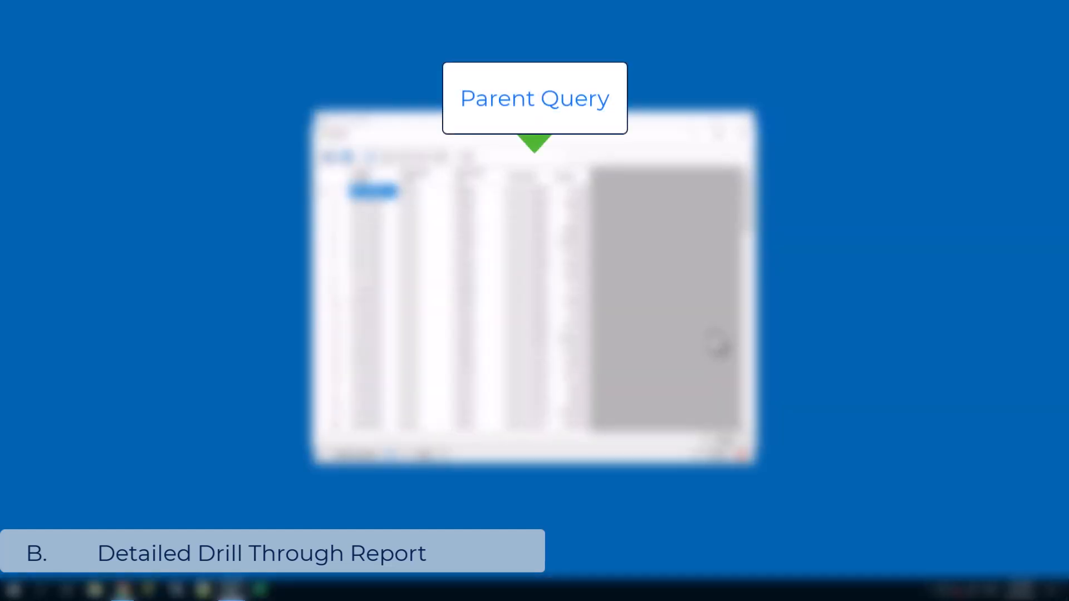